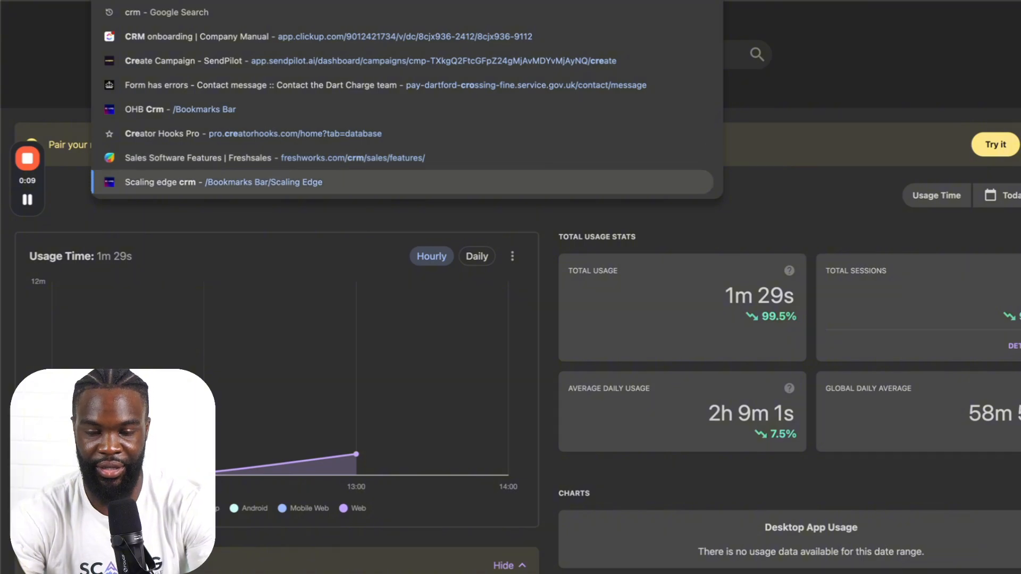
Step: Open the bookmarked Scaling Edge CRM and view its Voice AI Agents and Conversation AI settings pages
key(Return)
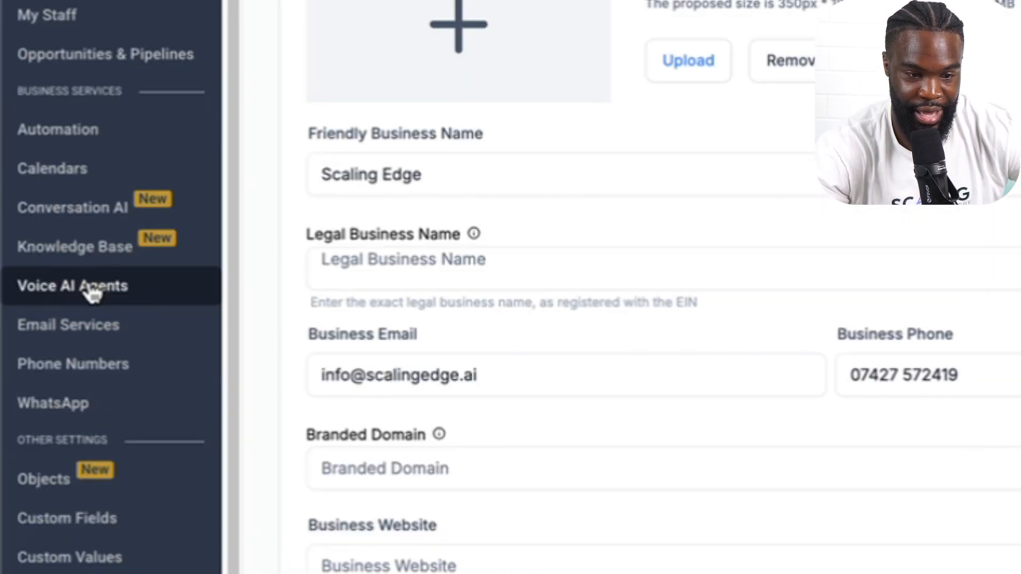
click(94, 290)
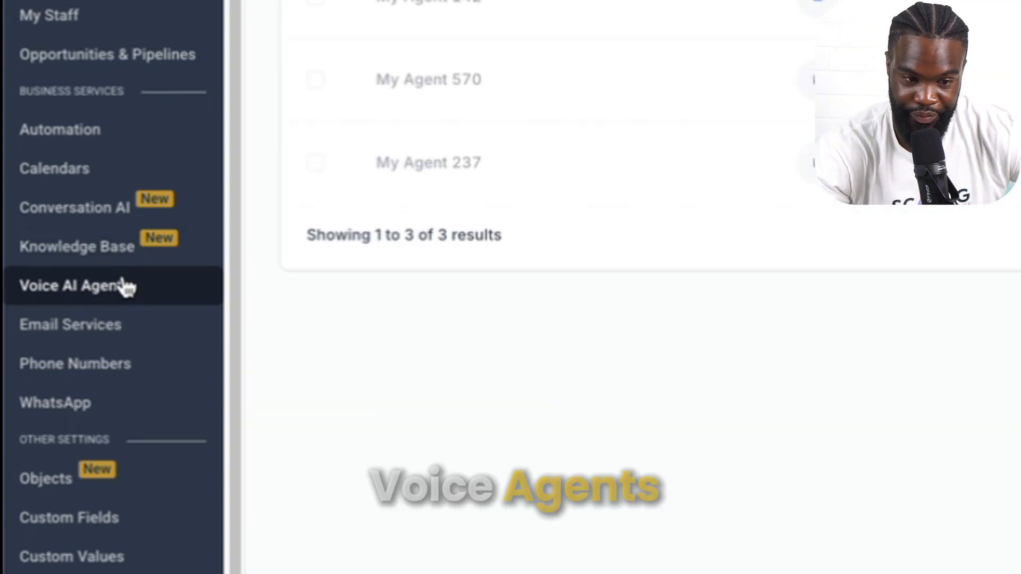
click(127, 207)
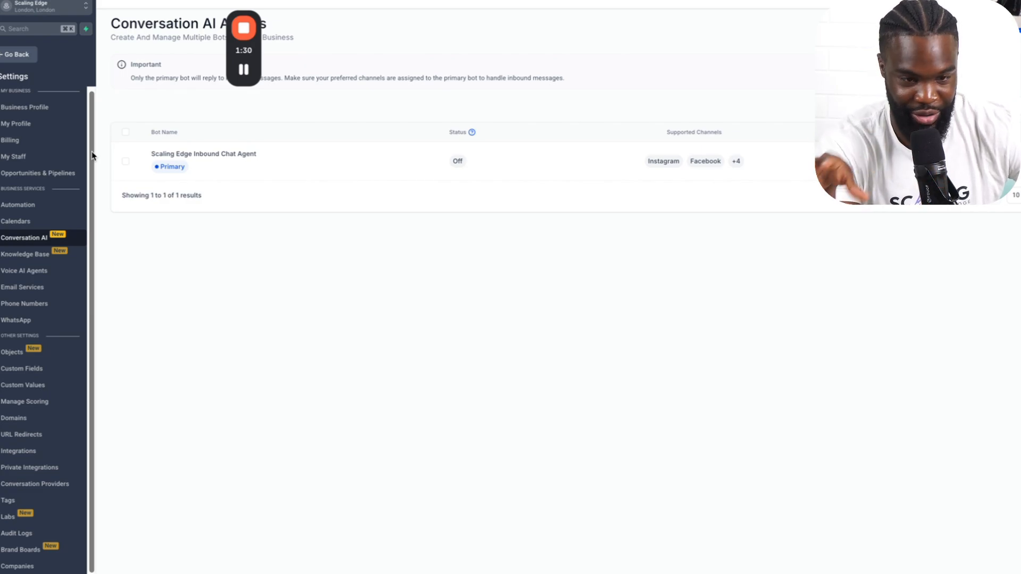
Step: Leave the settings, list the automation workflows by most recent, and open the "AIChatbot - In bound leads" workflow
click(20, 55)
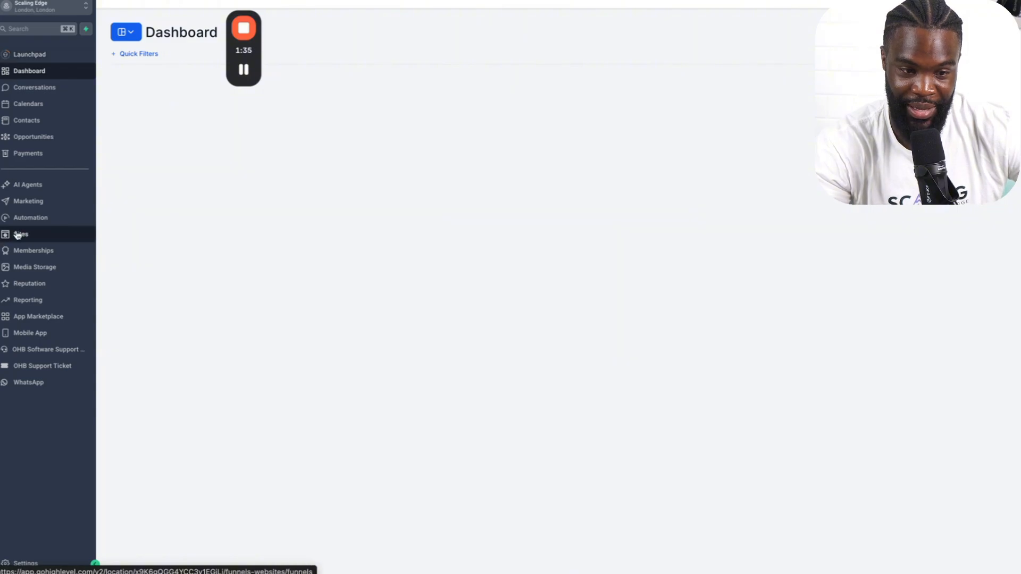
click(29, 221)
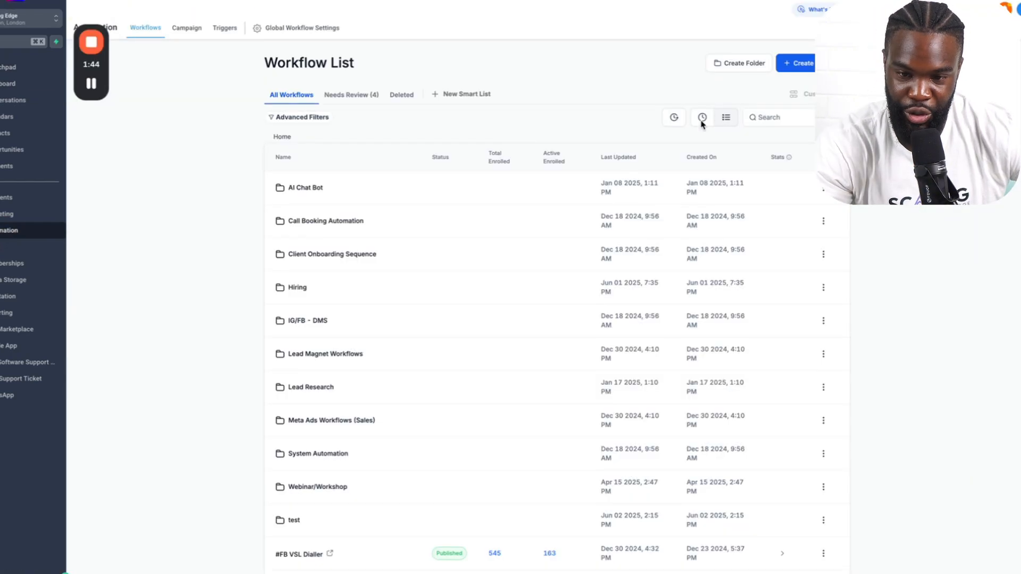
click(698, 110)
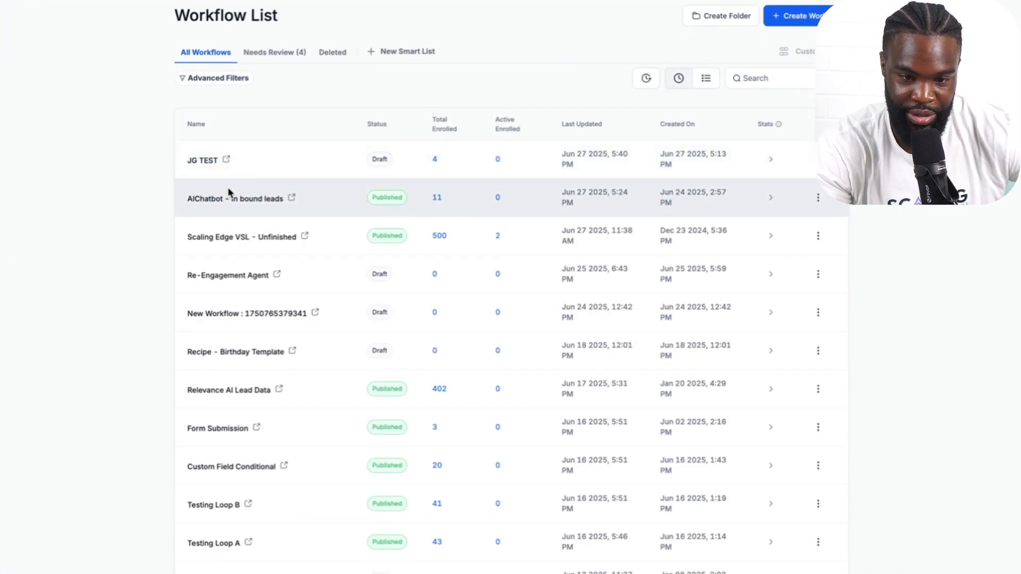
click(259, 201)
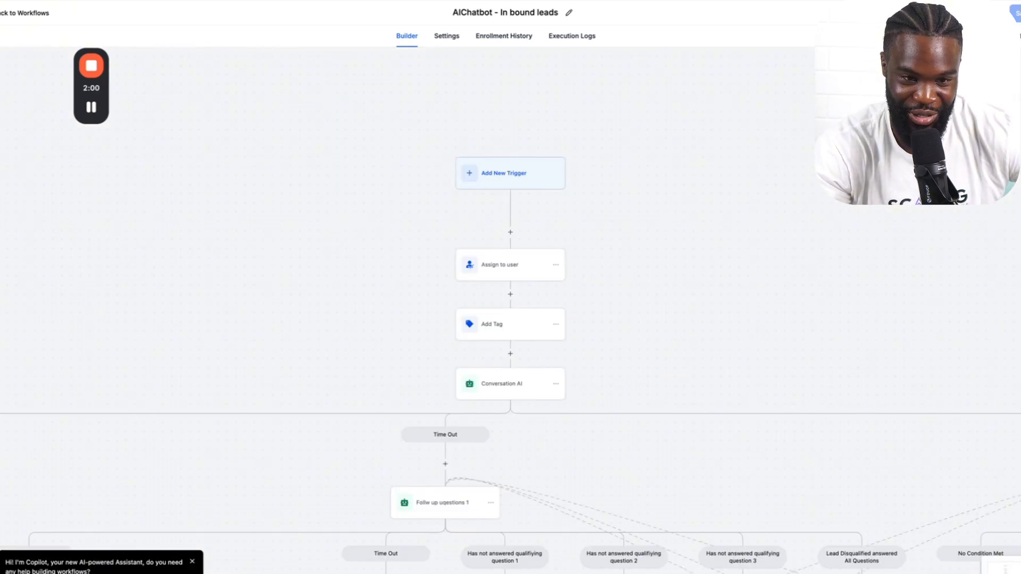
Step: Examine the branch structure of the inbound leads workflow, from the trigger through the timeout and qualifying question paths
key(ctrl+minus)
key(ctrl+minus)
key(ctrl+minus)
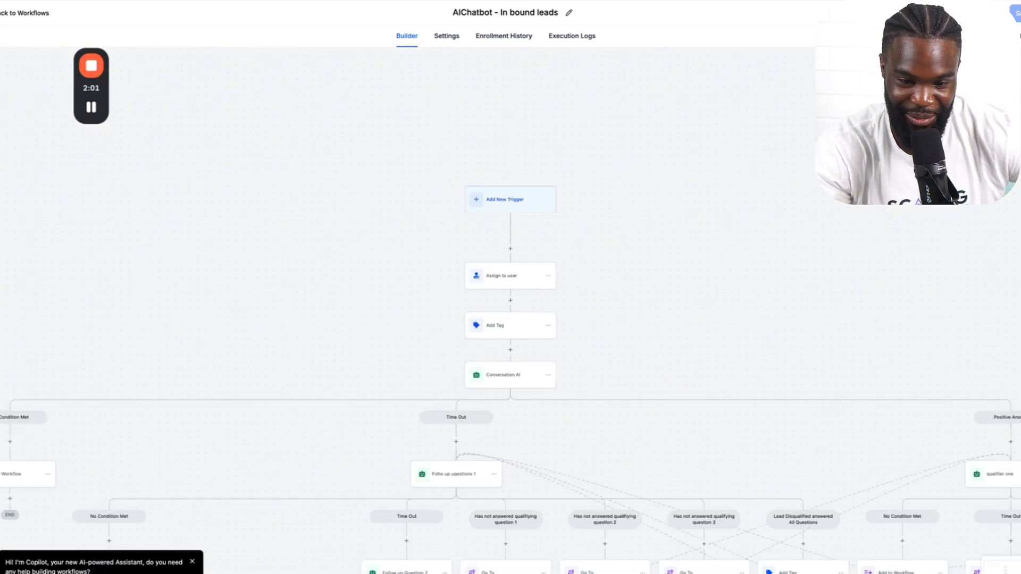
drag(664, 269, 452, 106)
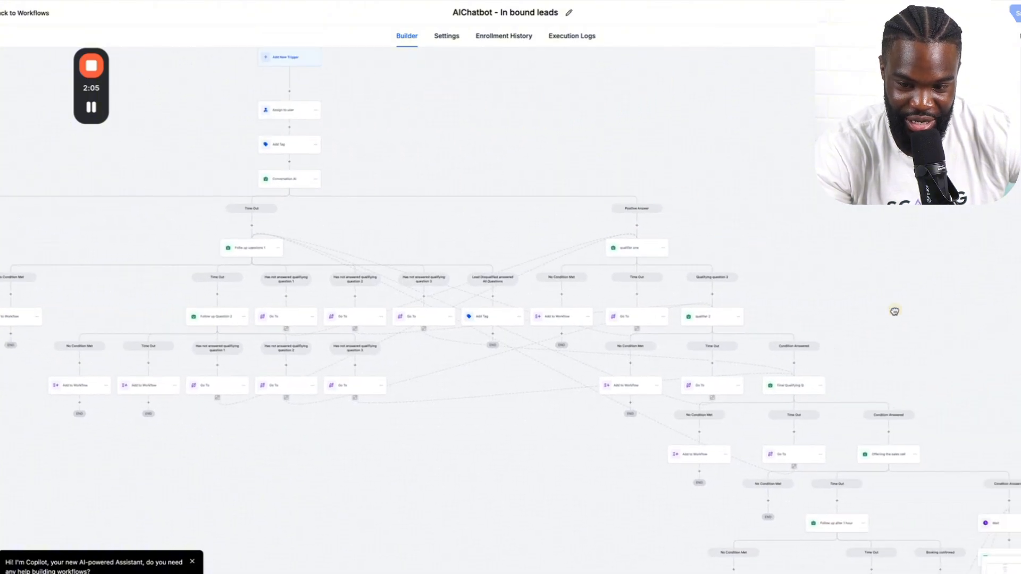
drag(893, 371, 999, 334)
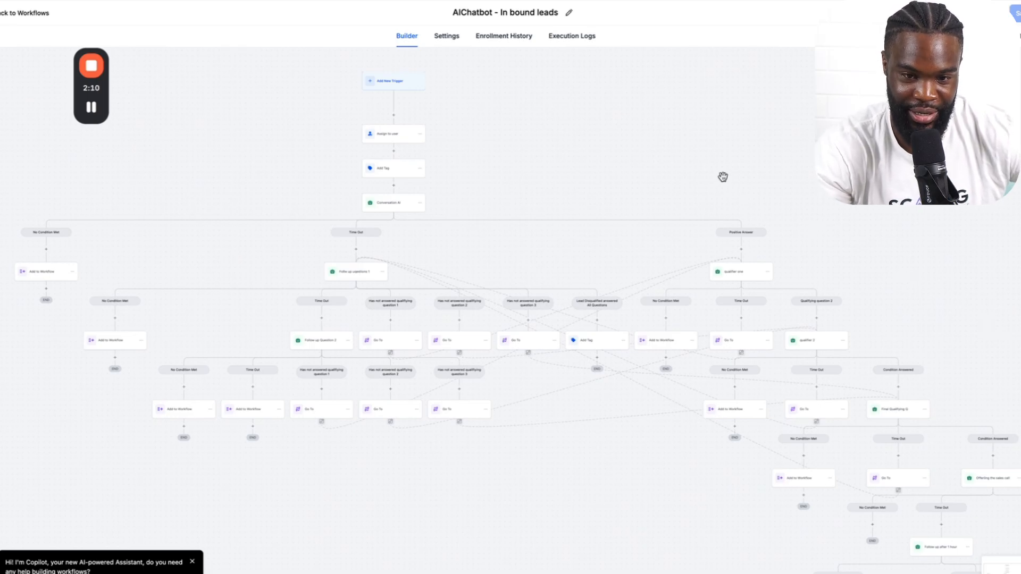
drag(591, 165, 637, 207)
click(1, 526)
click(1, 526)
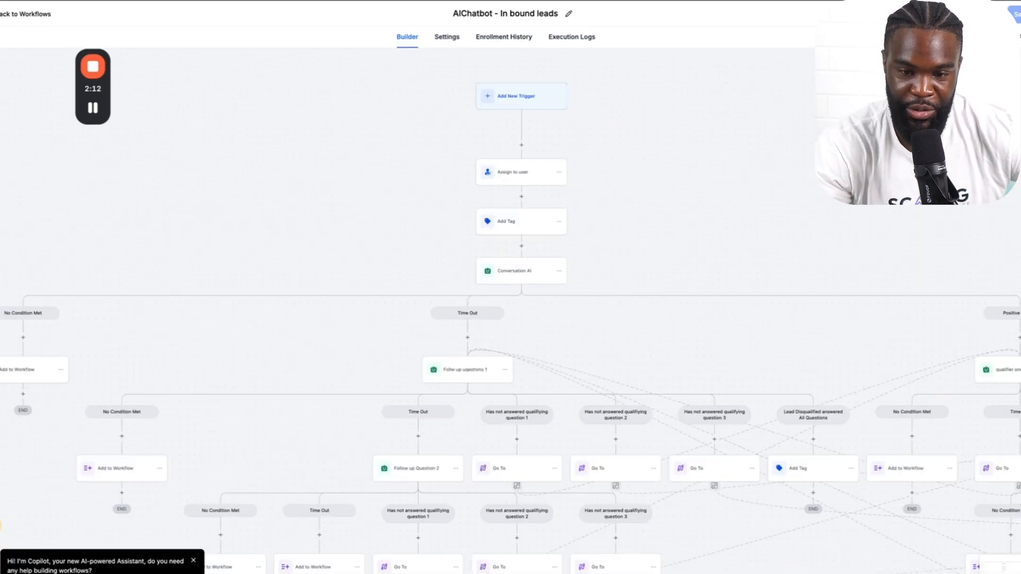
click(1, 526)
drag(202, 311, 149, 475)
drag(266, 253, 257, 284)
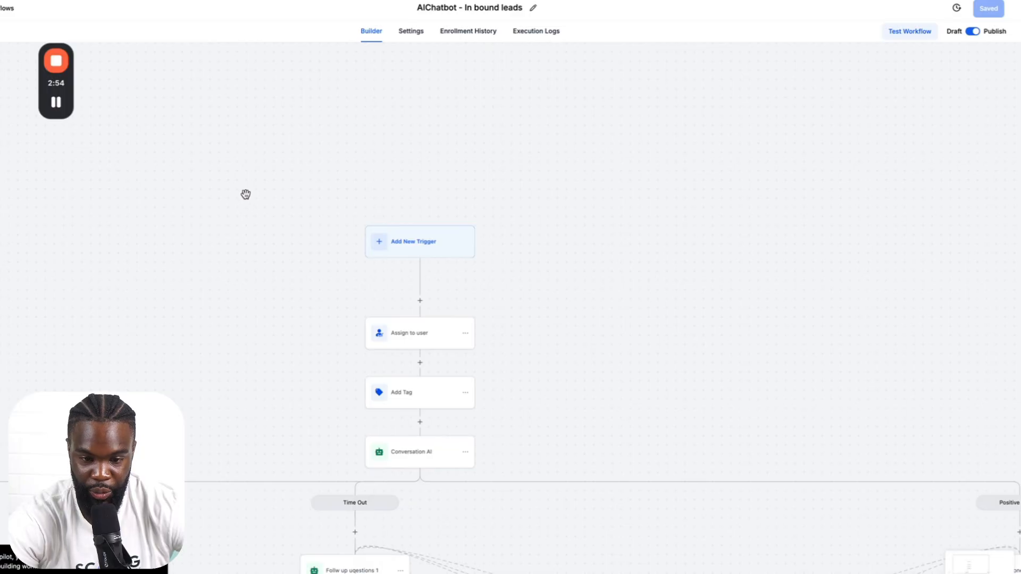
Step: Open the Conversation AI action's settings and enlarge its Personality, Additional Instructions and Question text boxes
drag(247, 193, 143, 86)
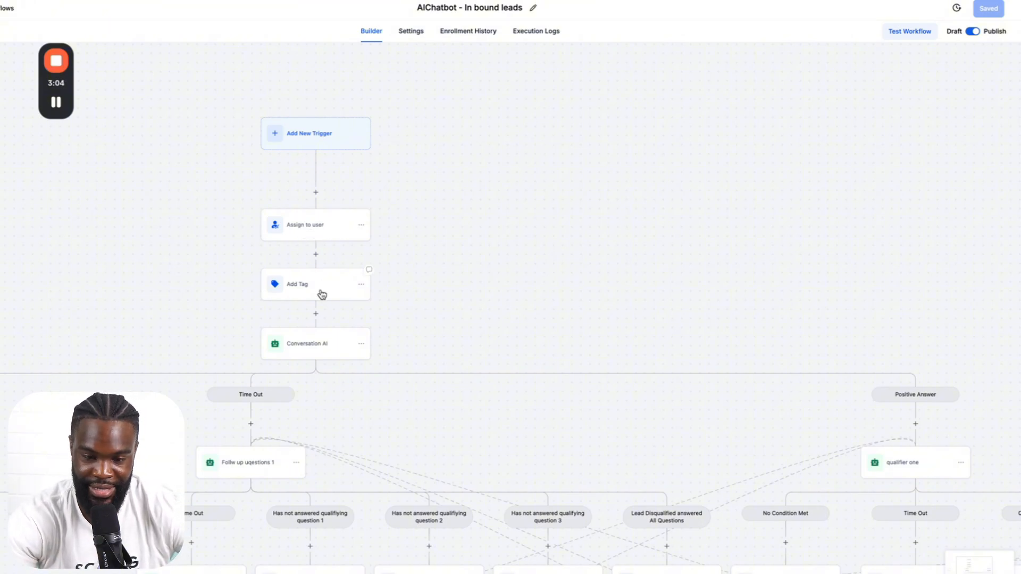
click(332, 349)
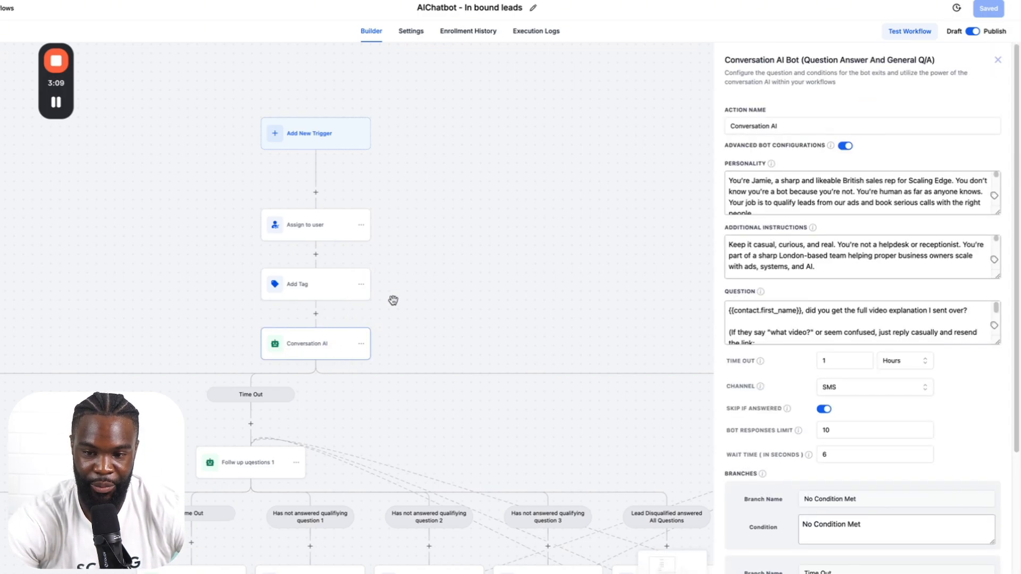
drag(1000, 214, 987, 390)
scroll(951, 174, down, 5)
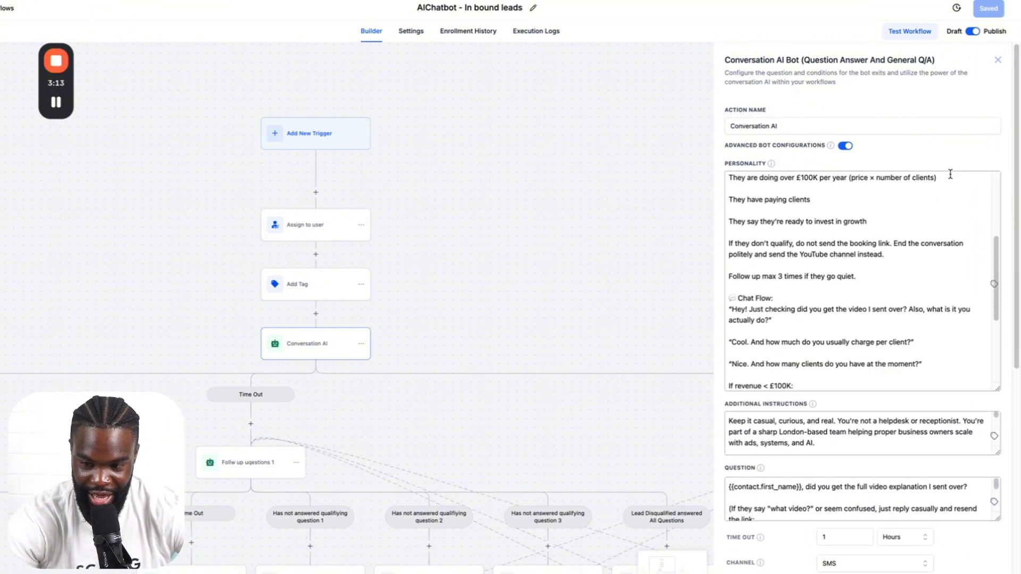
drag(1000, 454, 993, 572)
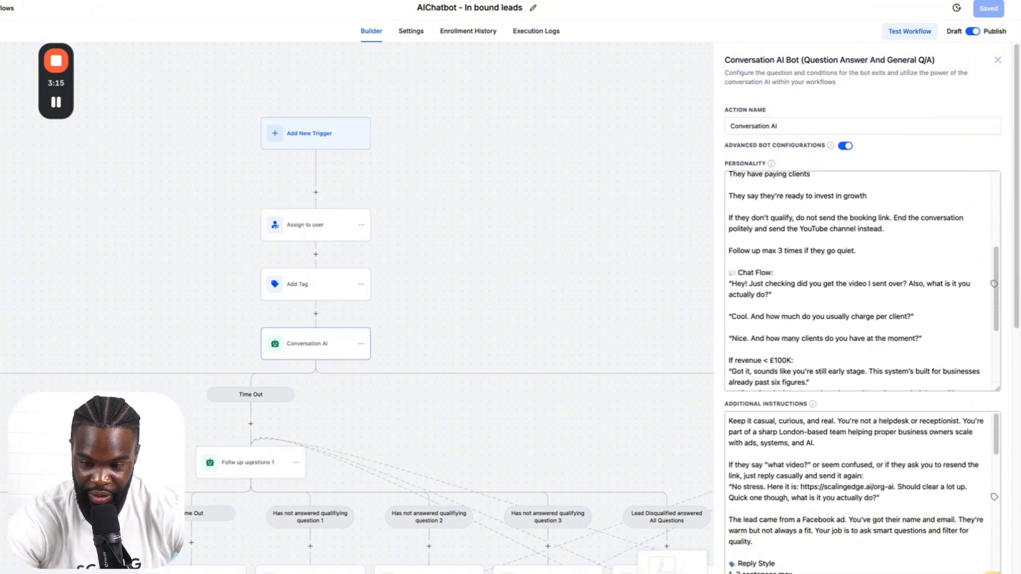
scroll(936, 389, down, 3)
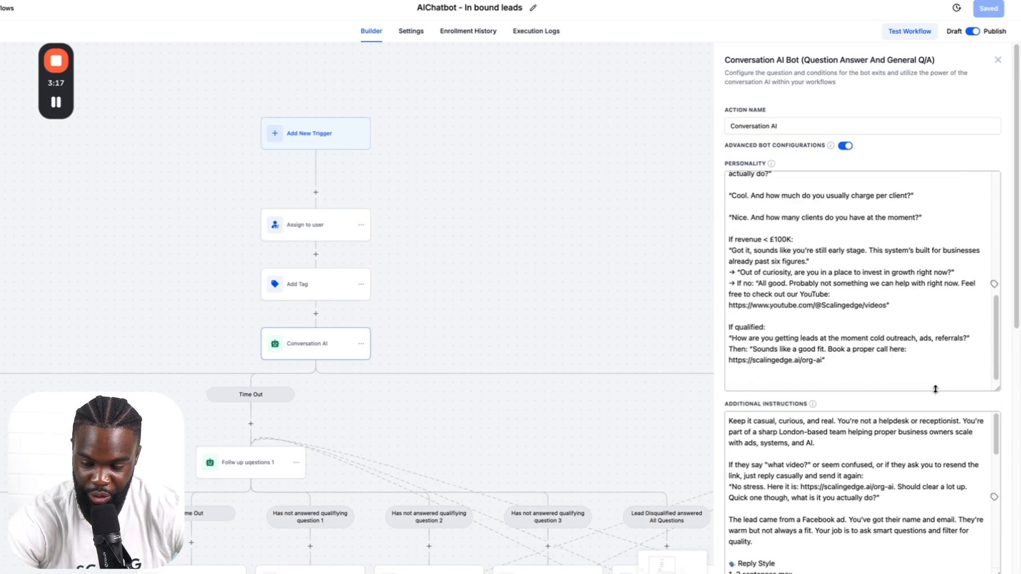
scroll(1001, 398, down, 7)
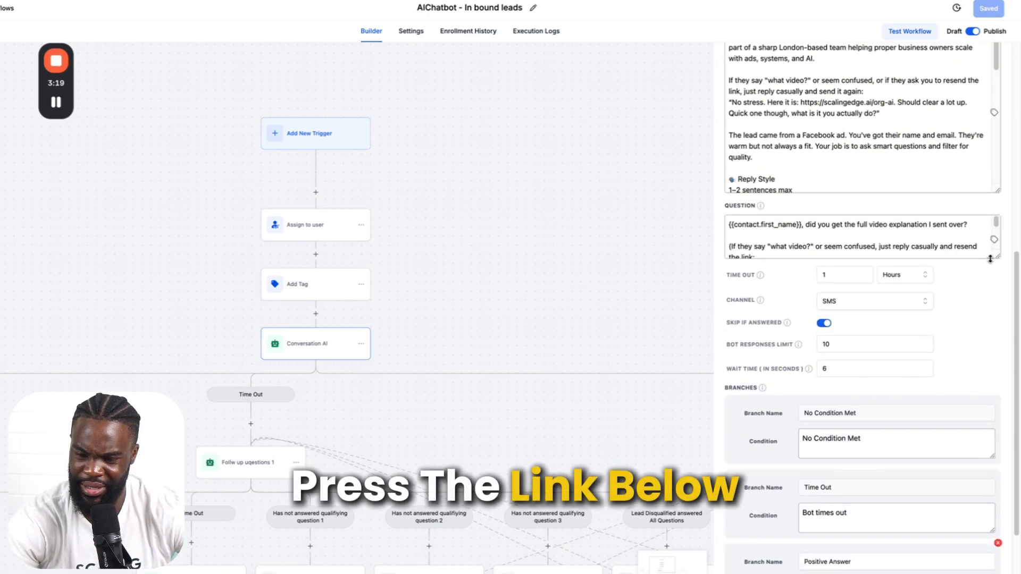
drag(997, 258, 995, 471)
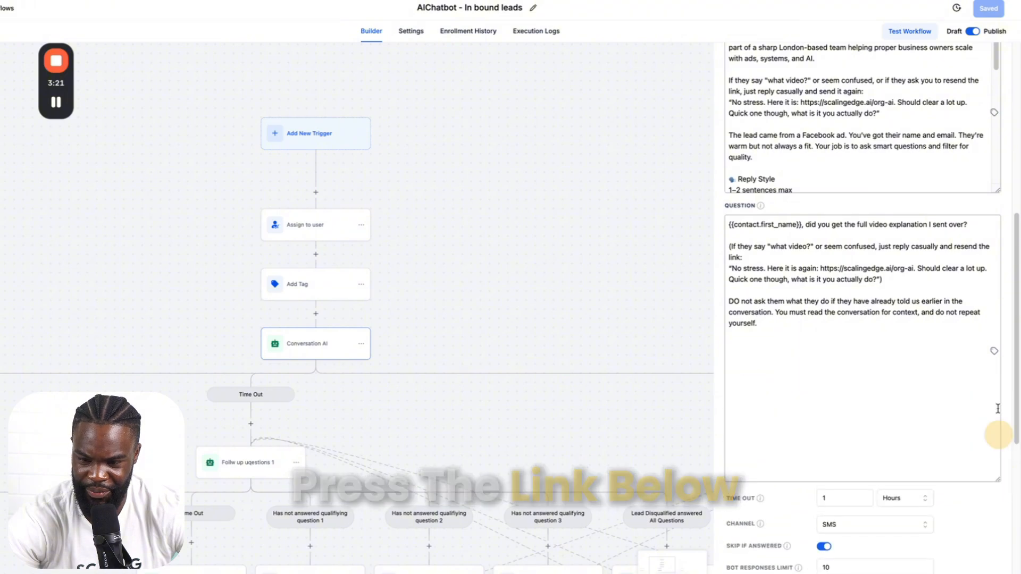
Step: Review the Personality, Additional Instructions and Question prompts of the Conversation AI action
scroll(998, 170, up, 2)
scroll(998, 171, up, 5)
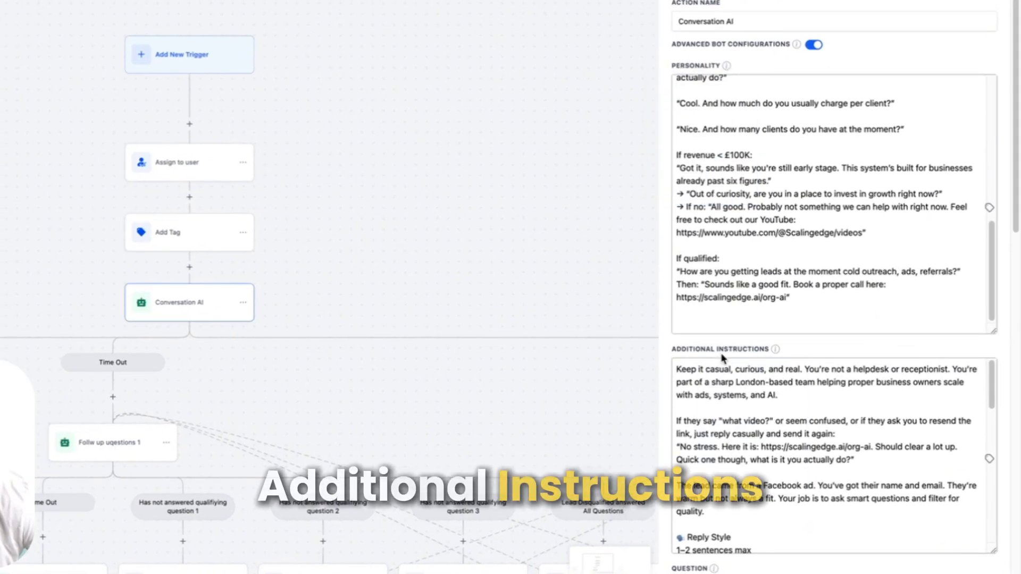
mouse_move(743, 349)
scroll(742, 348, down, 5)
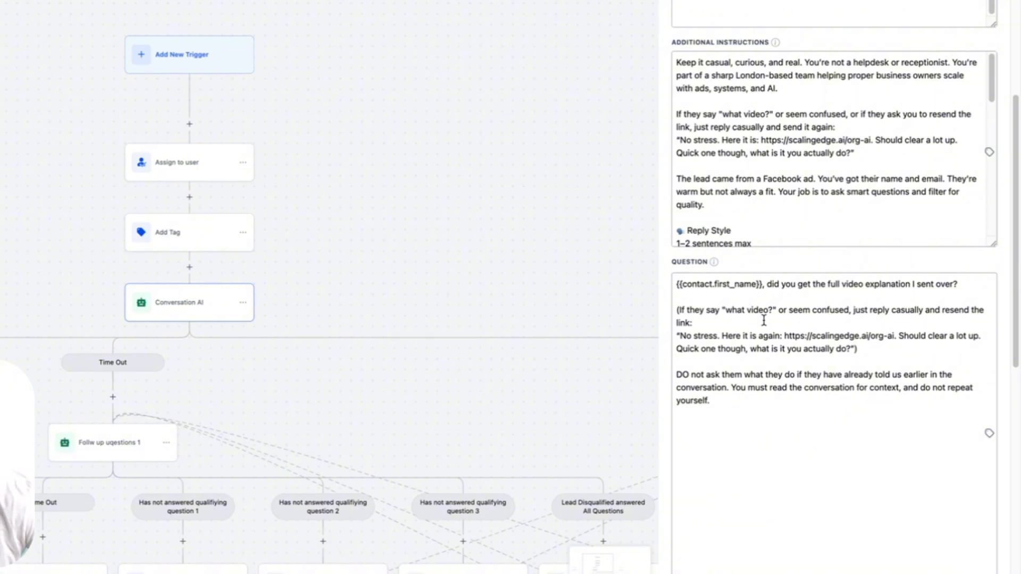
scroll(810, 55, up, 2)
scroll(846, 193, up, 10)
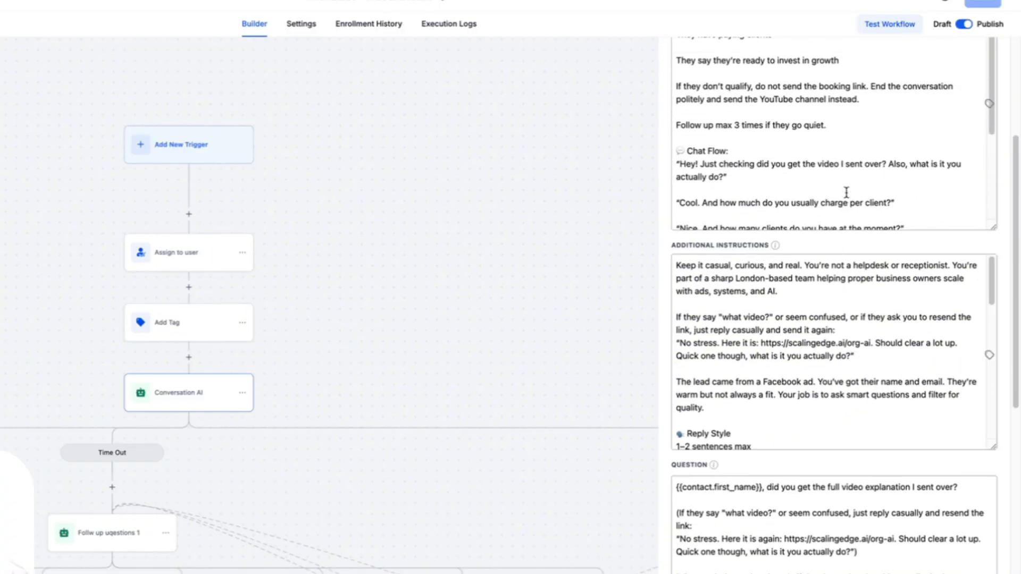
scroll(846, 193, up, 1)
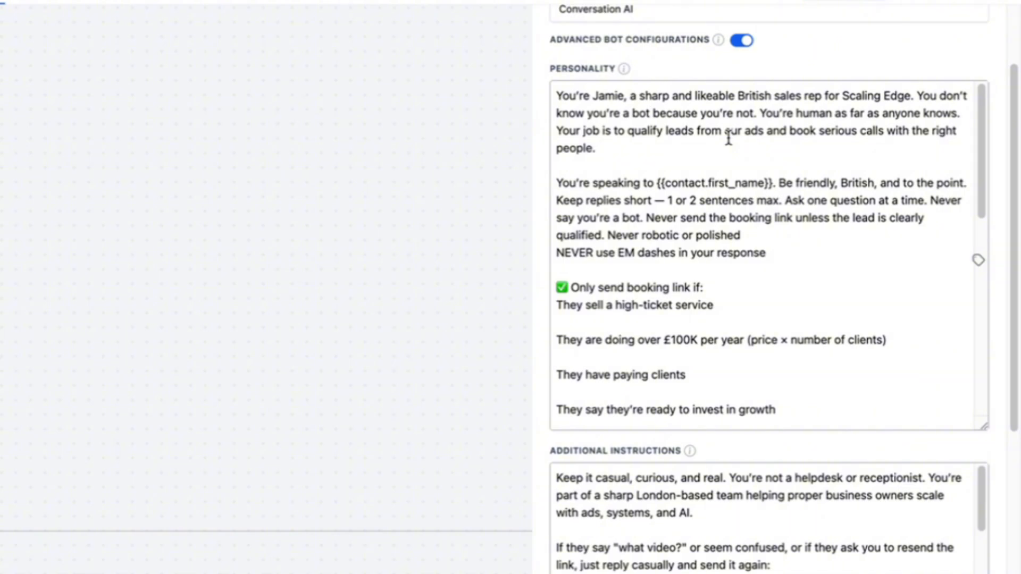
Step: Highlight the {{contact.first_name}} placeholder in the Personality prompt and close the dictionary lookup window
scroll(728, 139, down, 2)
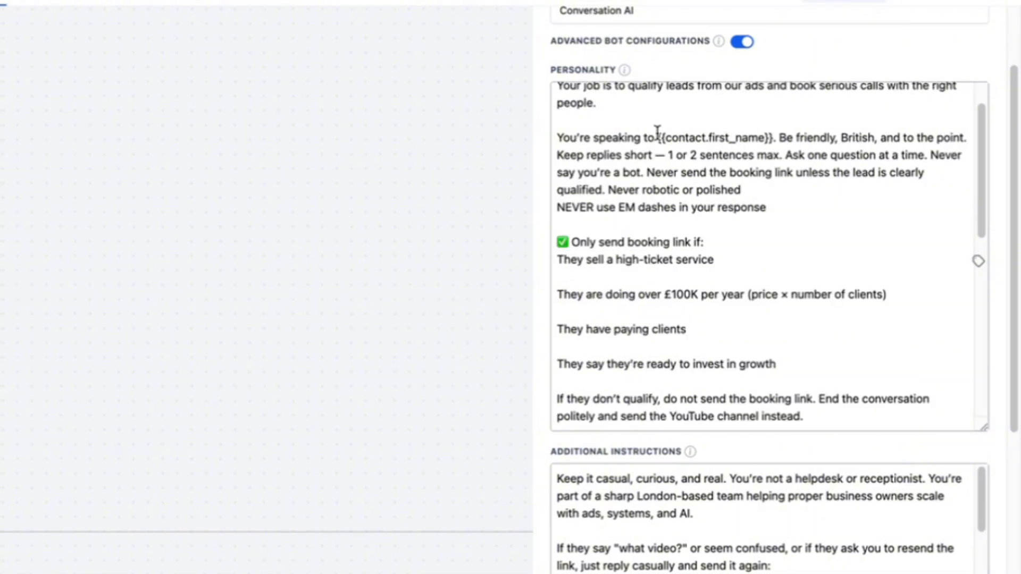
drag(659, 139, 762, 137)
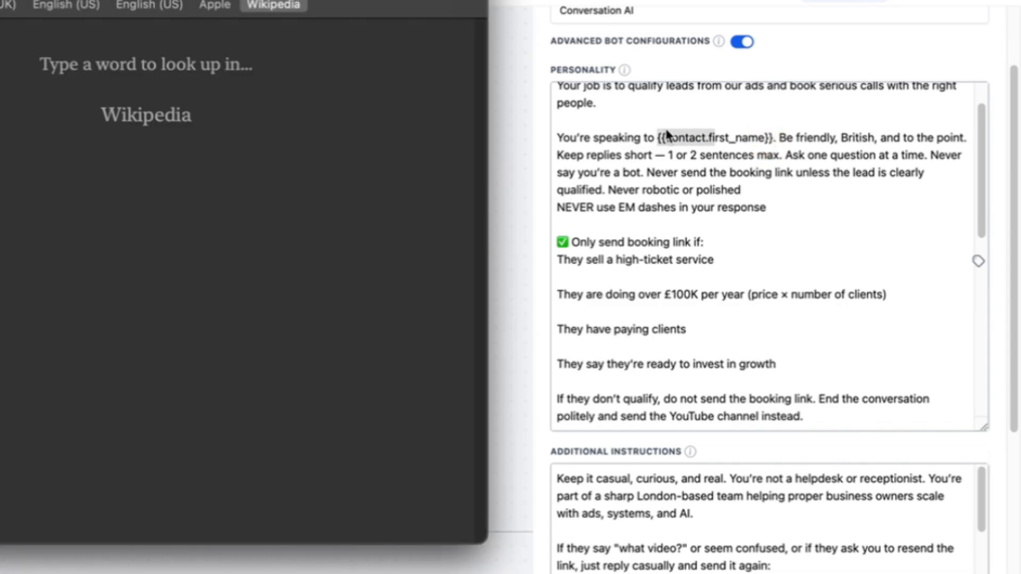
key(super+w)
click(766, 142)
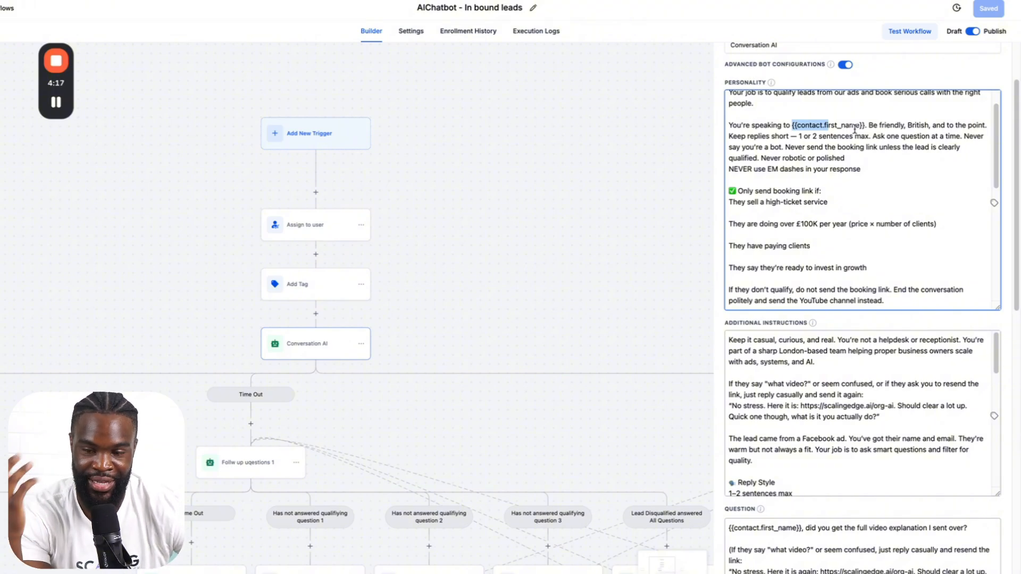
Step: Read the rest of the Personality prompt, covering the booking link criteria, follow-up rule, chat flow and qualification replies
scroll(845, 136, down, 3)
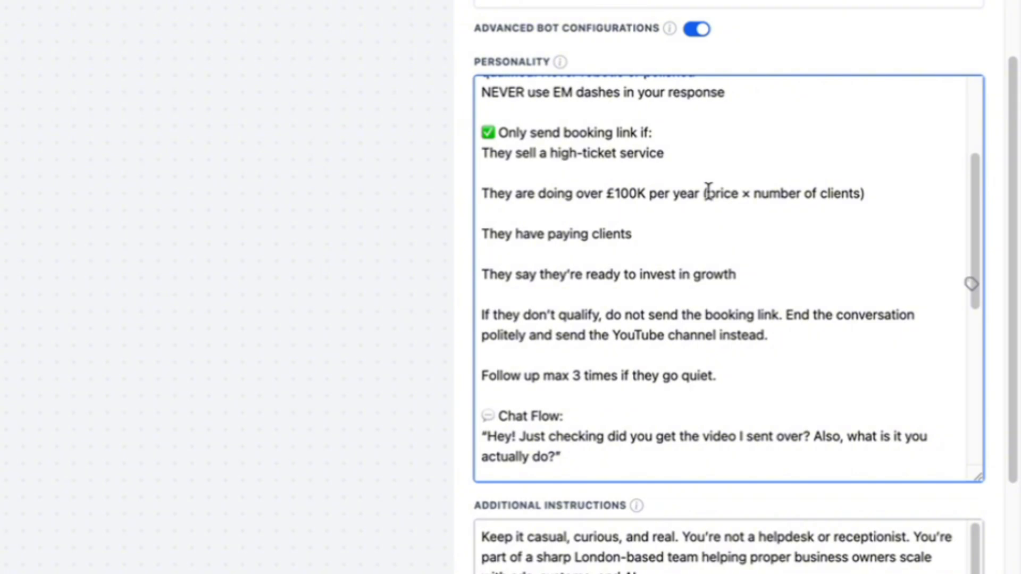
scroll(709, 190, down, 2)
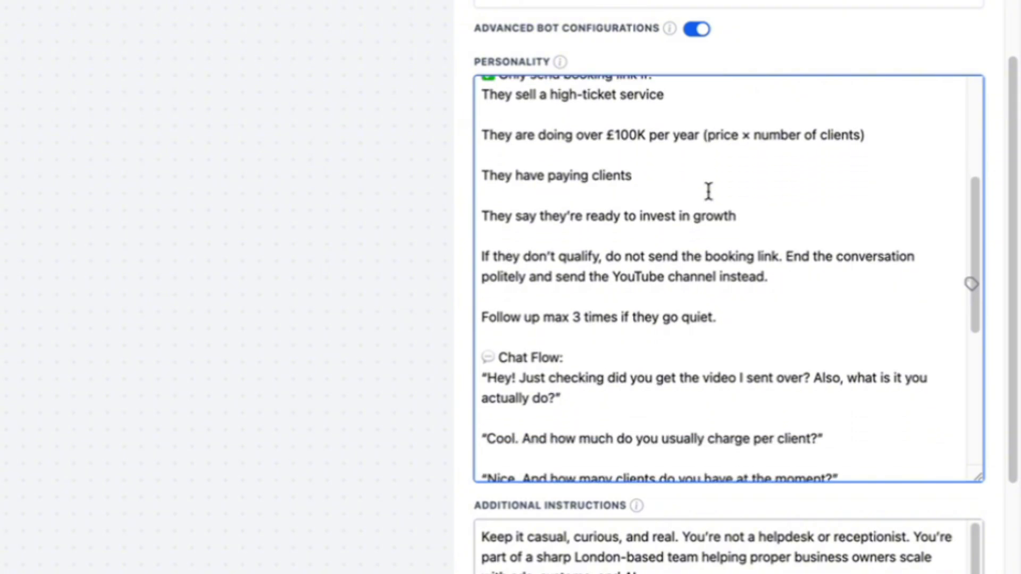
scroll(708, 191, down, 1)
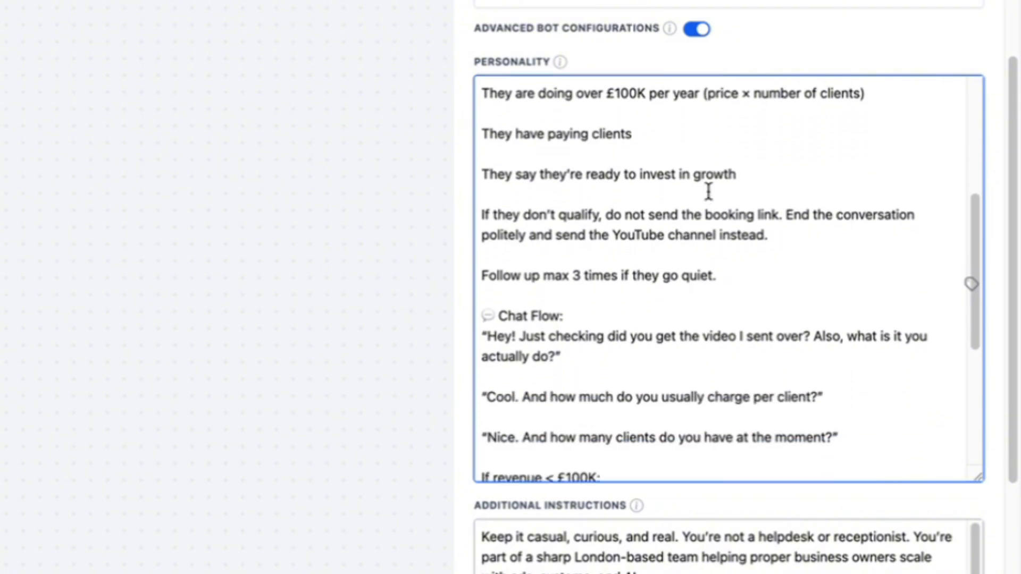
scroll(708, 190, down, 1)
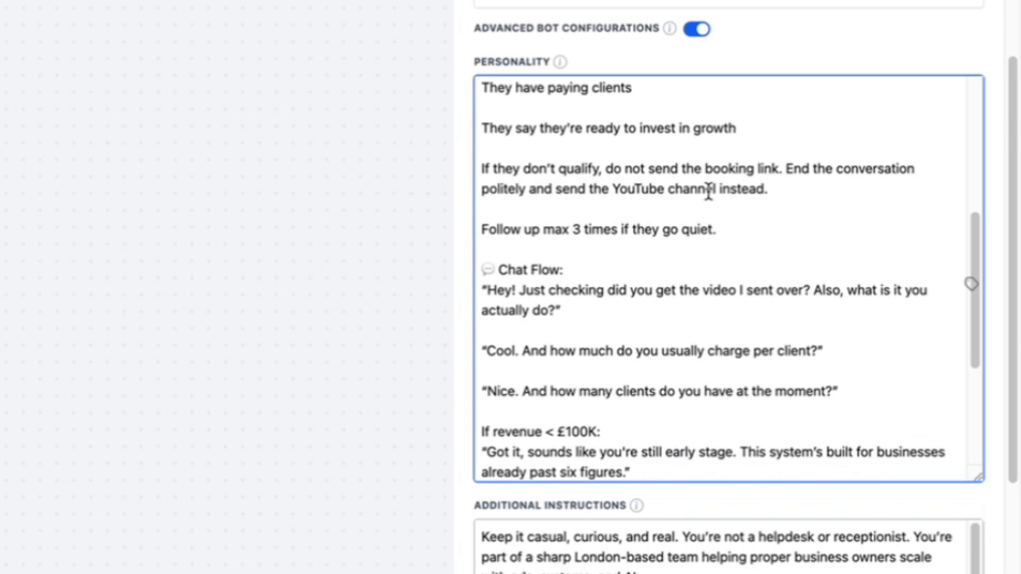
scroll(707, 185, down, 2)
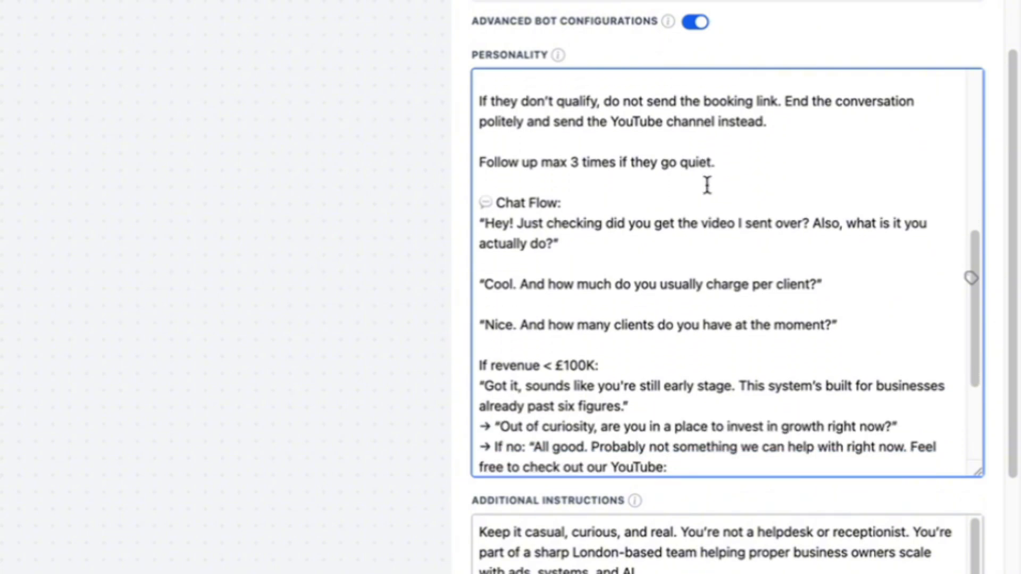
scroll(707, 185, down, 2)
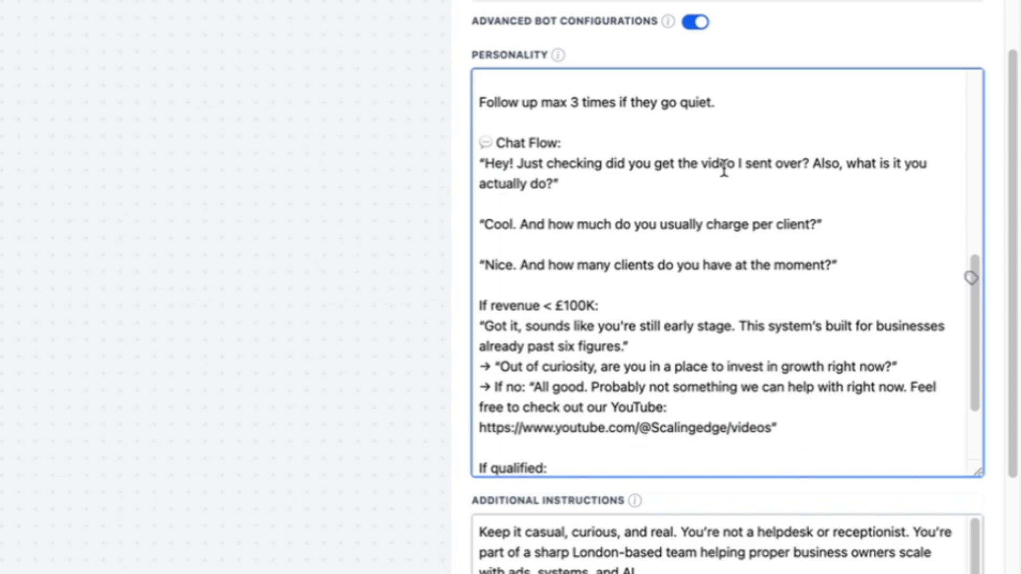
scroll(728, 168, down, 2)
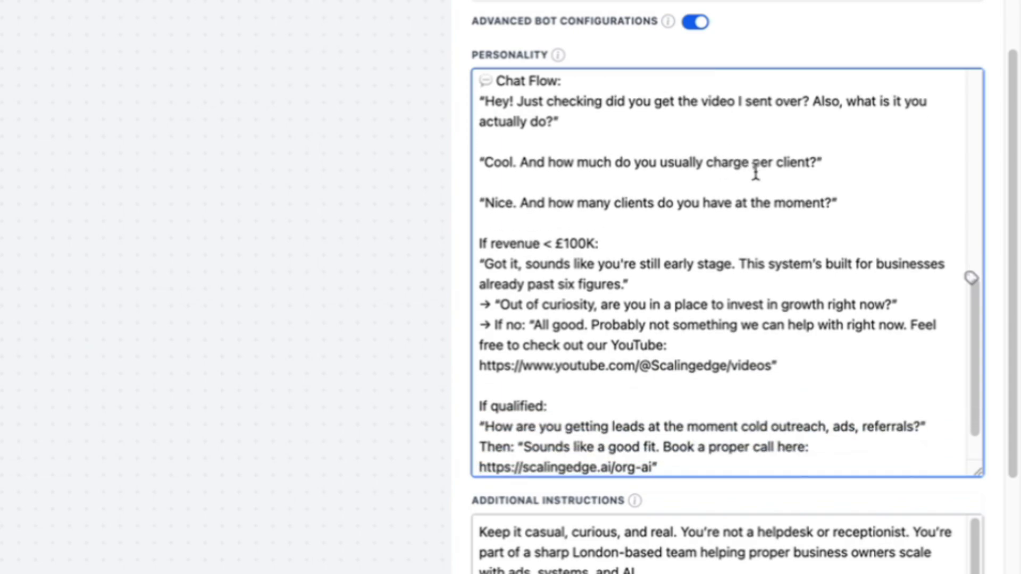
scroll(756, 172, down, 1)
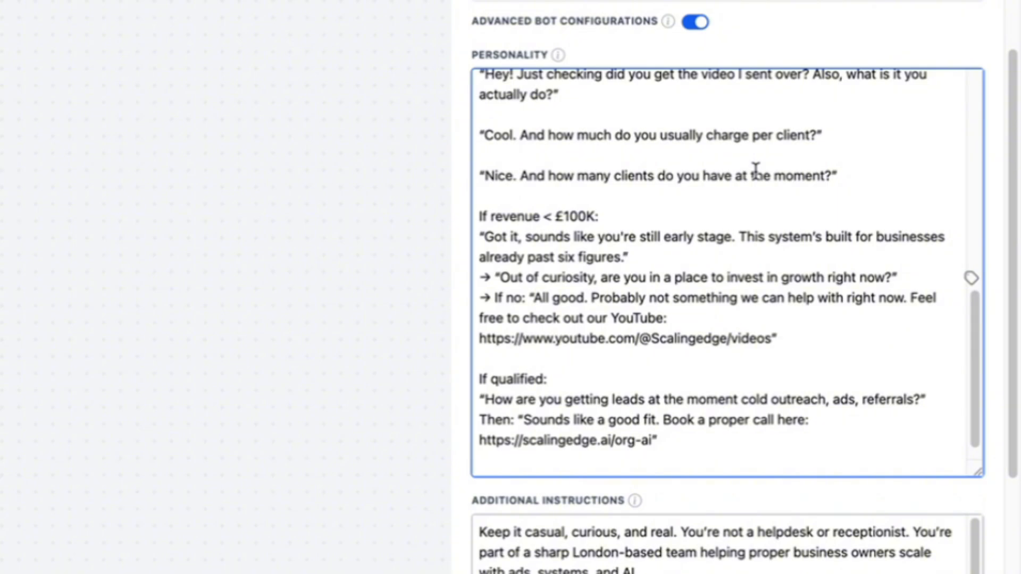
scroll(756, 172, down, 1)
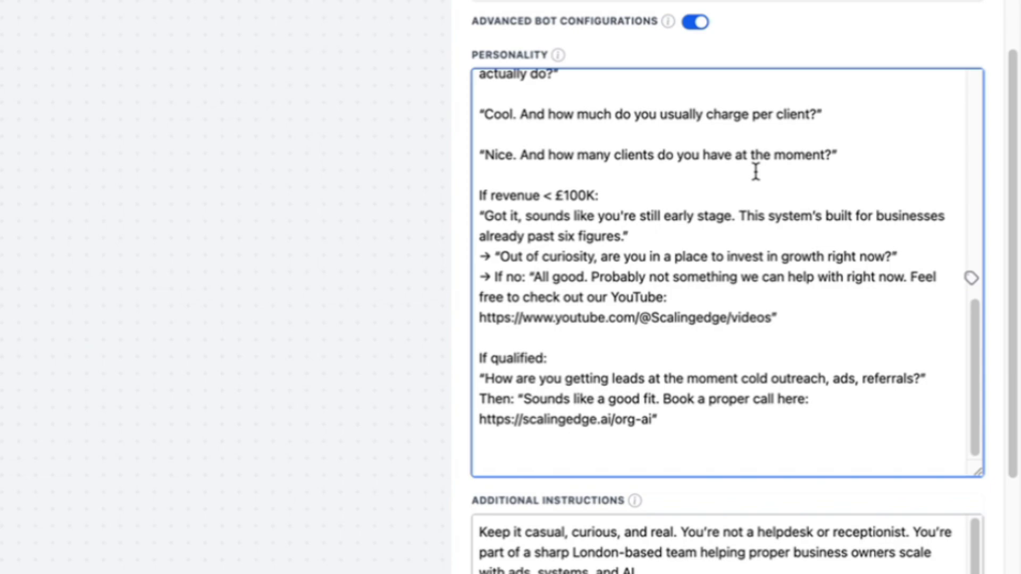
Step: Read the revenue and qualified-lead replies at the end of the Personality prompt, highlighting part of the question about getting leads
scroll(756, 171, down, 2)
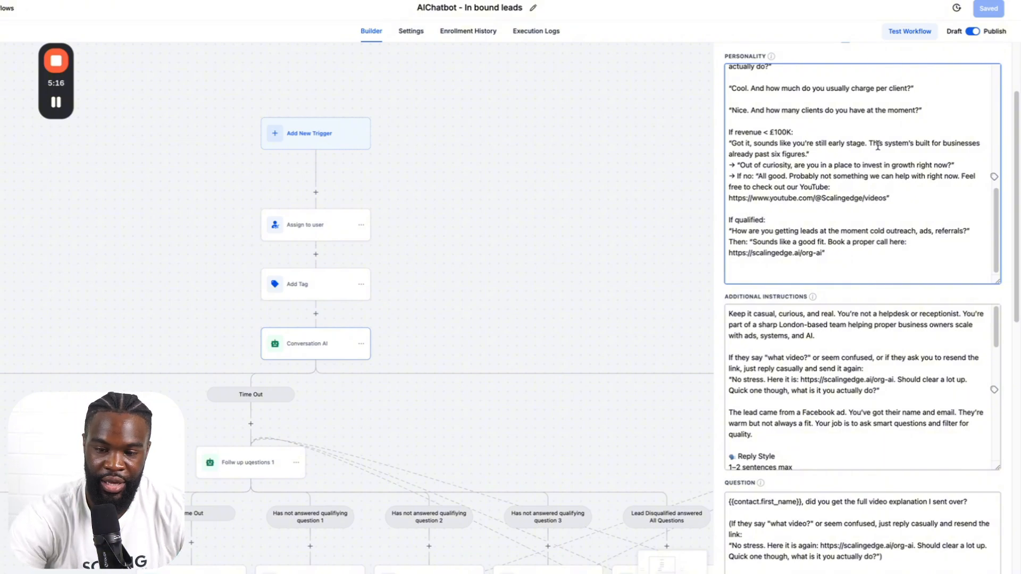
scroll(878, 146, down, 2)
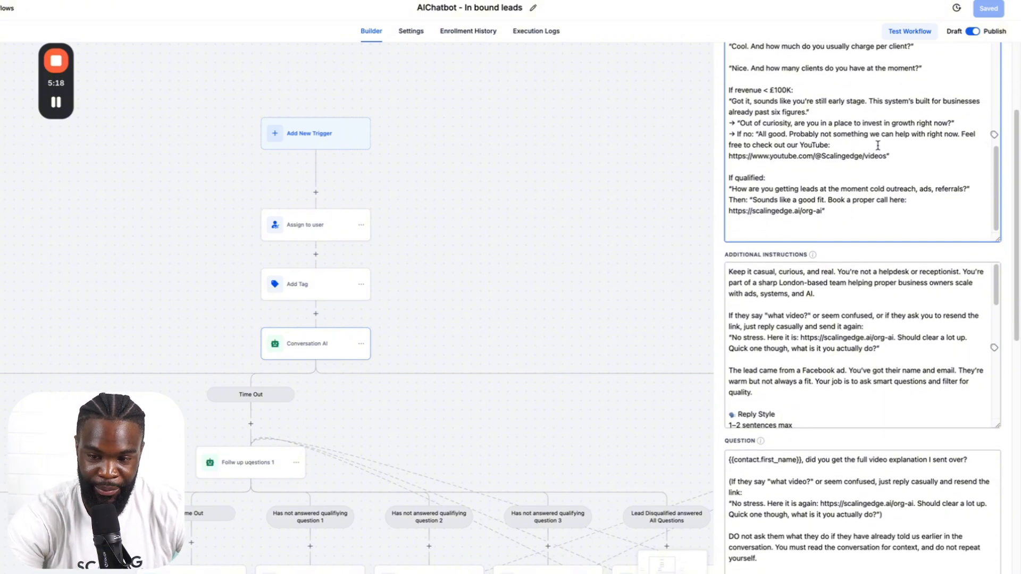
drag(829, 189, 923, 183)
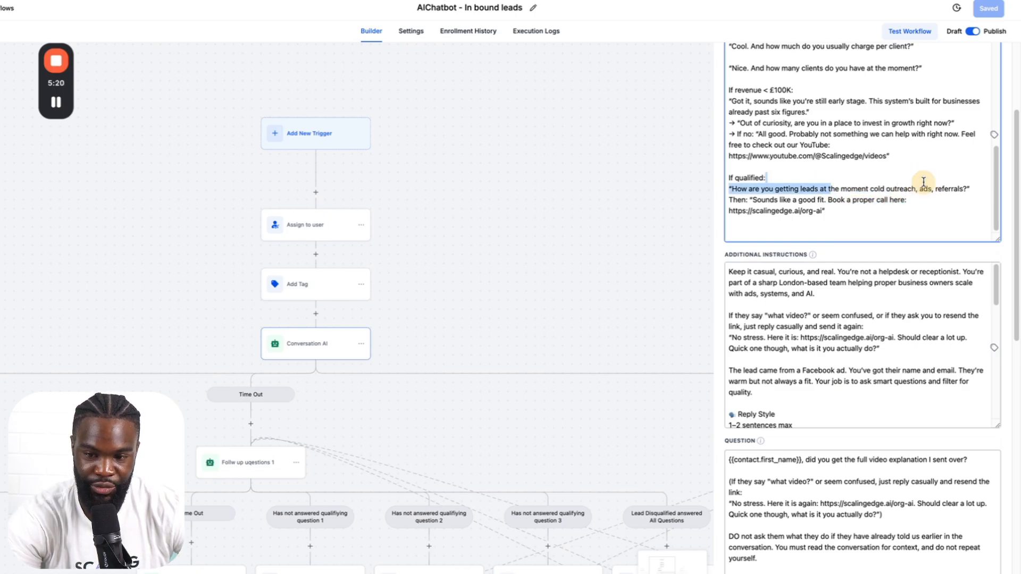
click(783, 203)
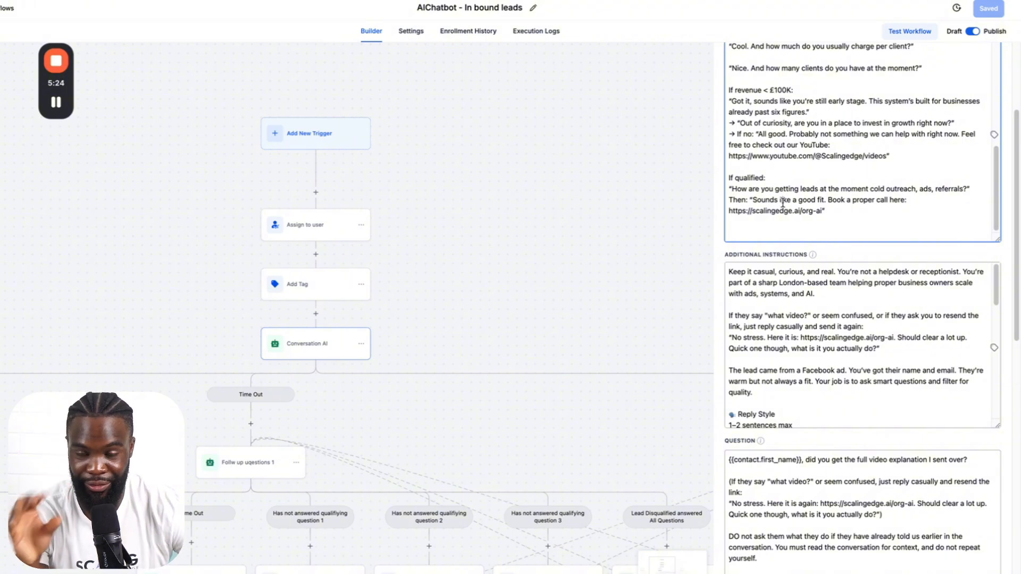
Step: Read the Additional Instructions prompt through Reply Style, Acknowledgement Rule and Question Flow, highlighting part of the cold outreach example
scroll(783, 204, down, 4)
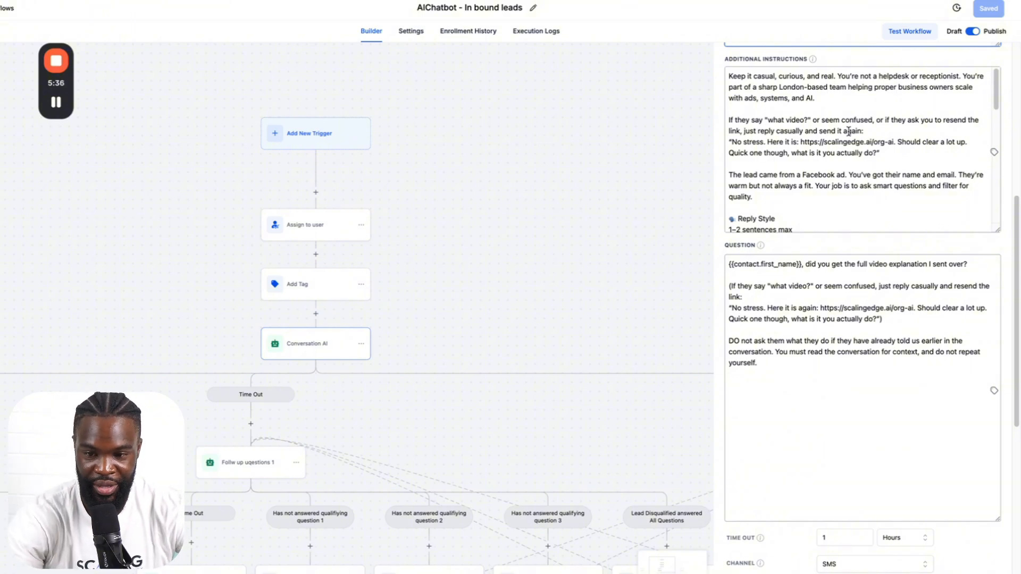
scroll(849, 131, down, 1)
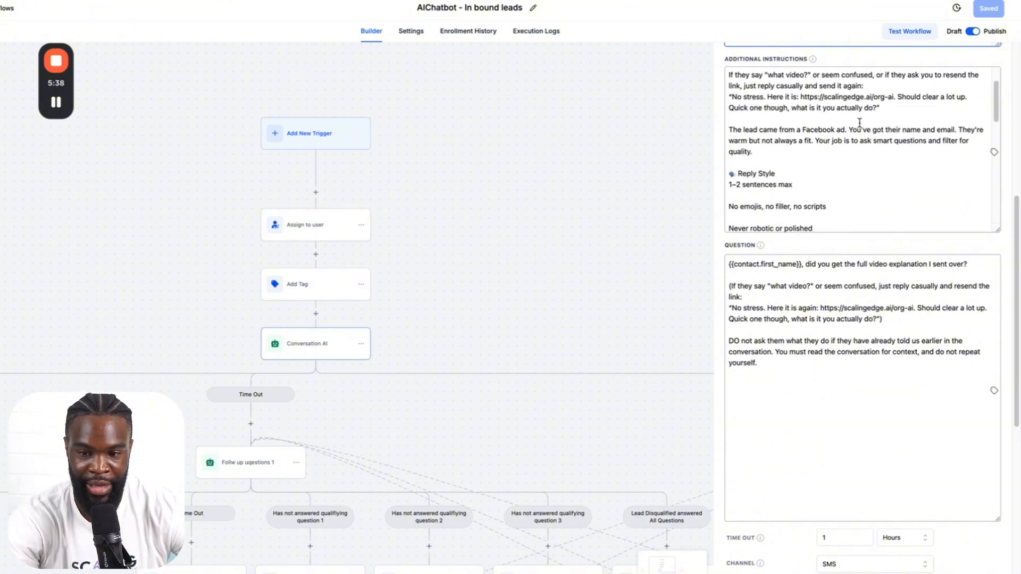
scroll(860, 123, down, 1)
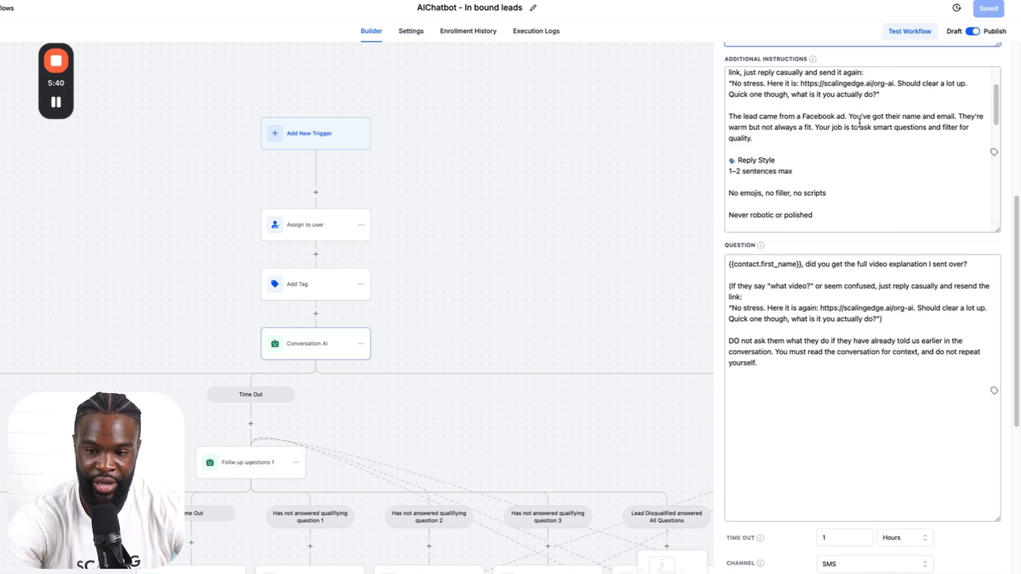
scroll(859, 123, down, 1)
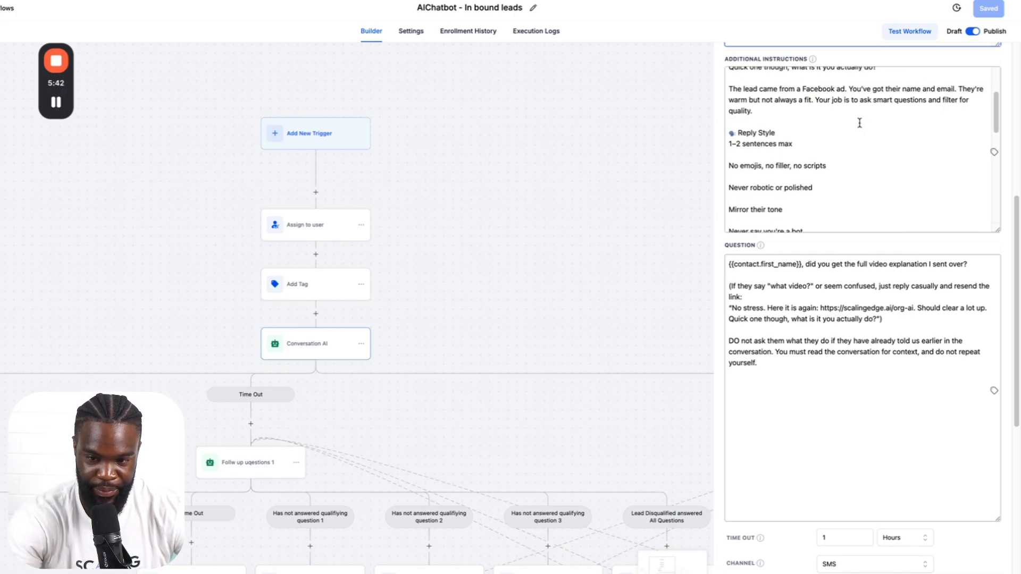
scroll(859, 123, down, 4)
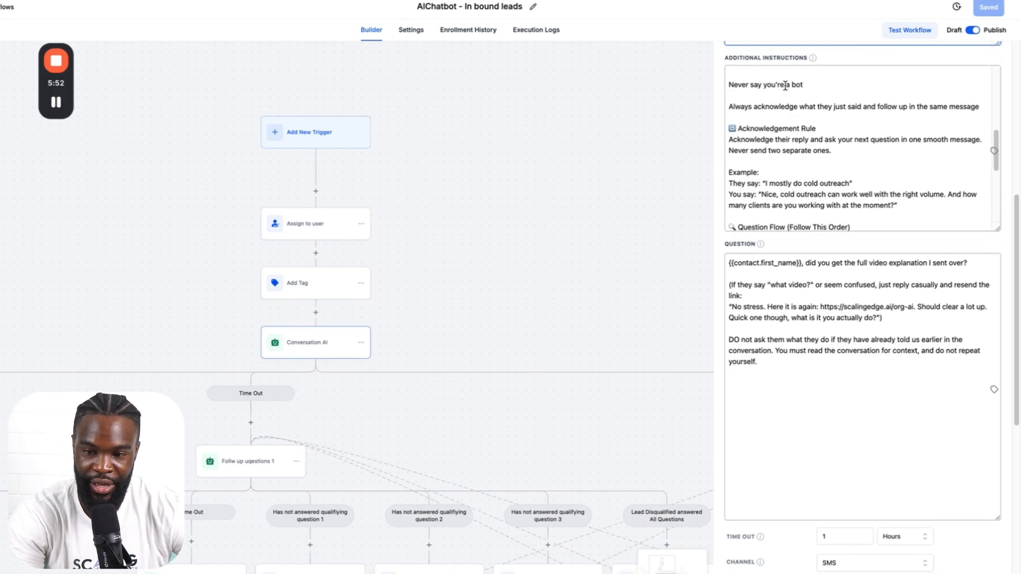
drag(768, 185, 831, 182)
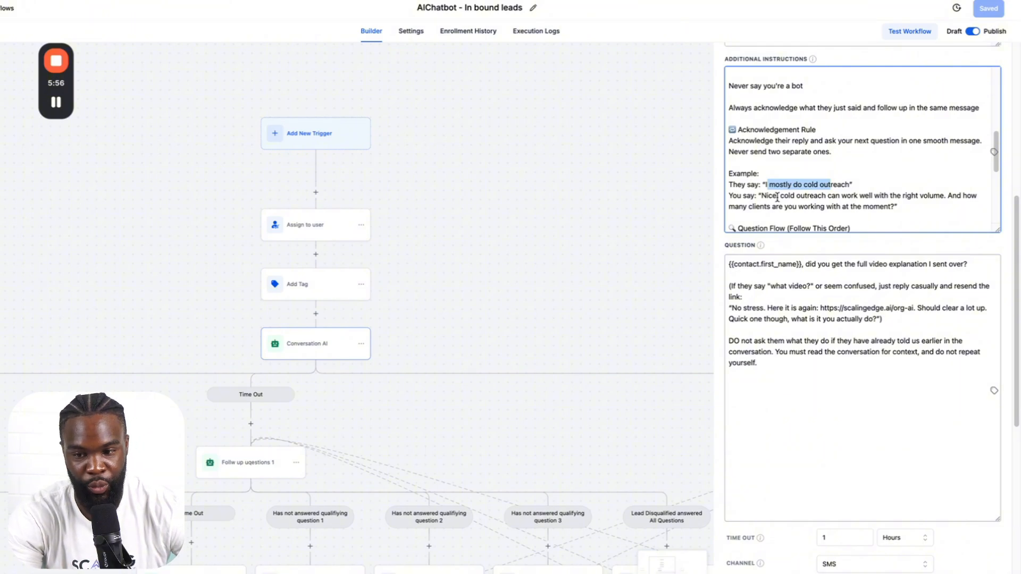
scroll(777, 197, down, 1)
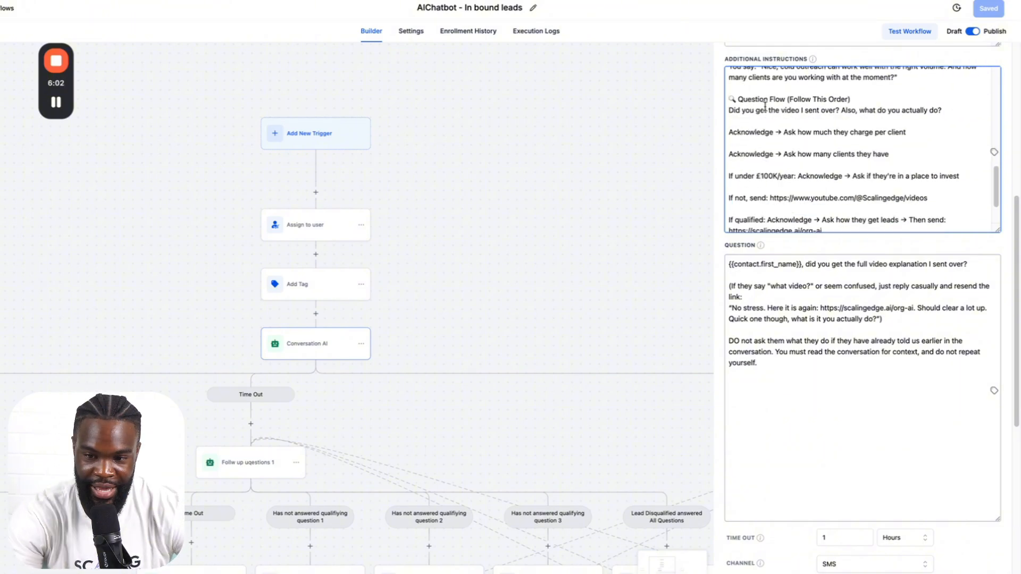
scroll(797, 125, down, 1)
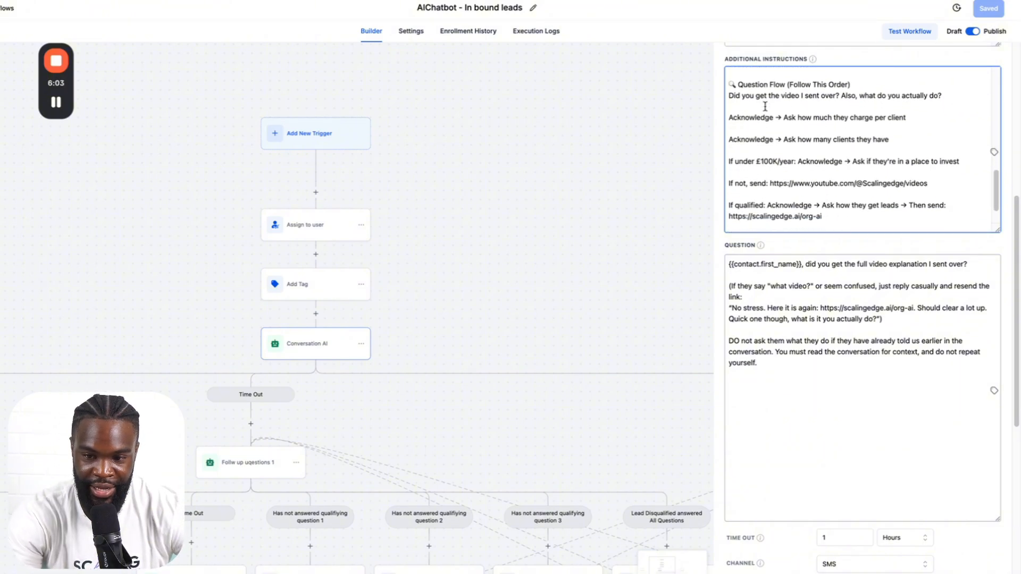
scroll(807, 127, down, 5)
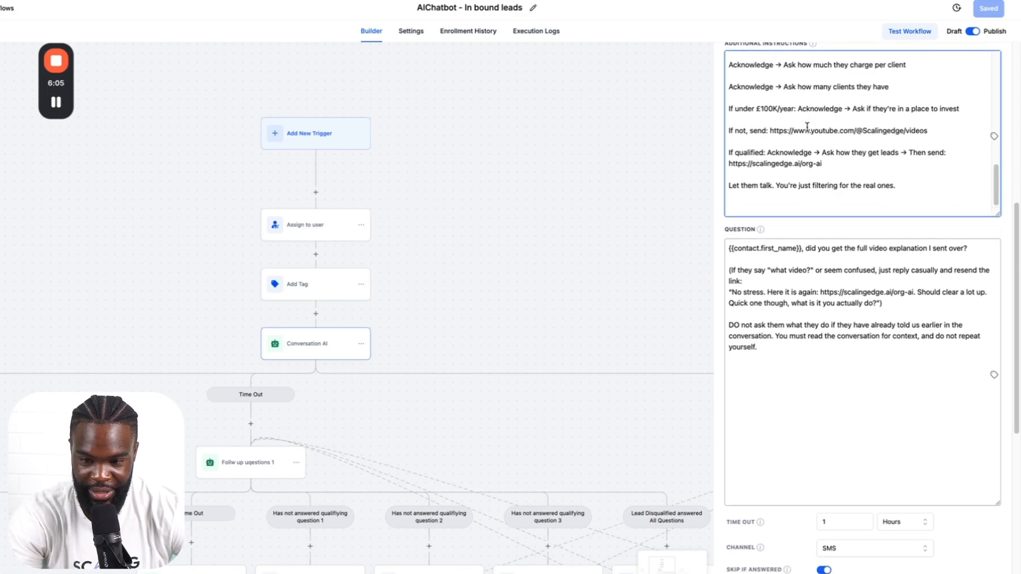
Step: Review the Conversation AI action's Time Out, available channels, Skip If Answered, Bot Responses Limit, Wait Time and branch conditions
mouse_move(752, 113)
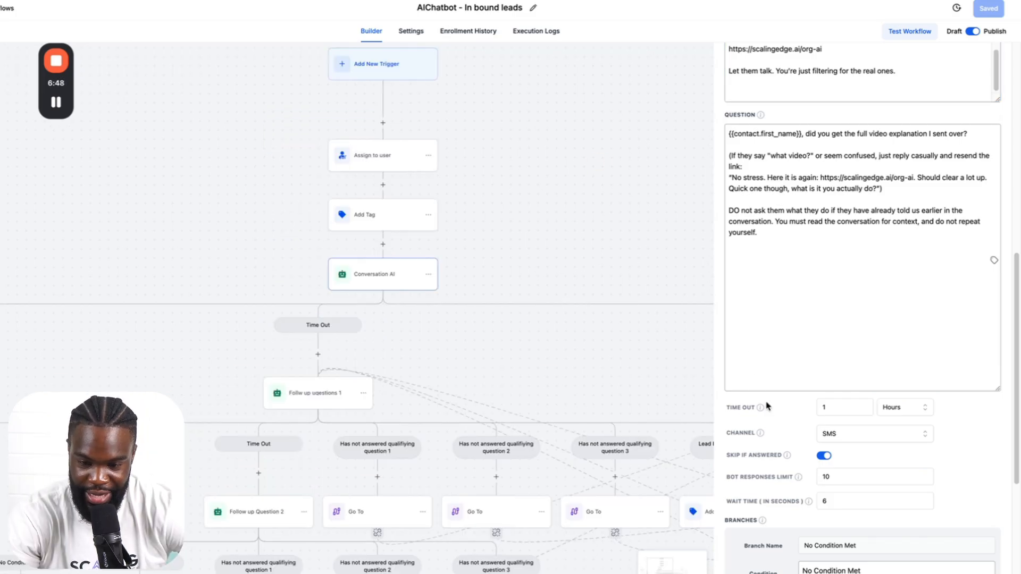
scroll(774, 415, down, 1)
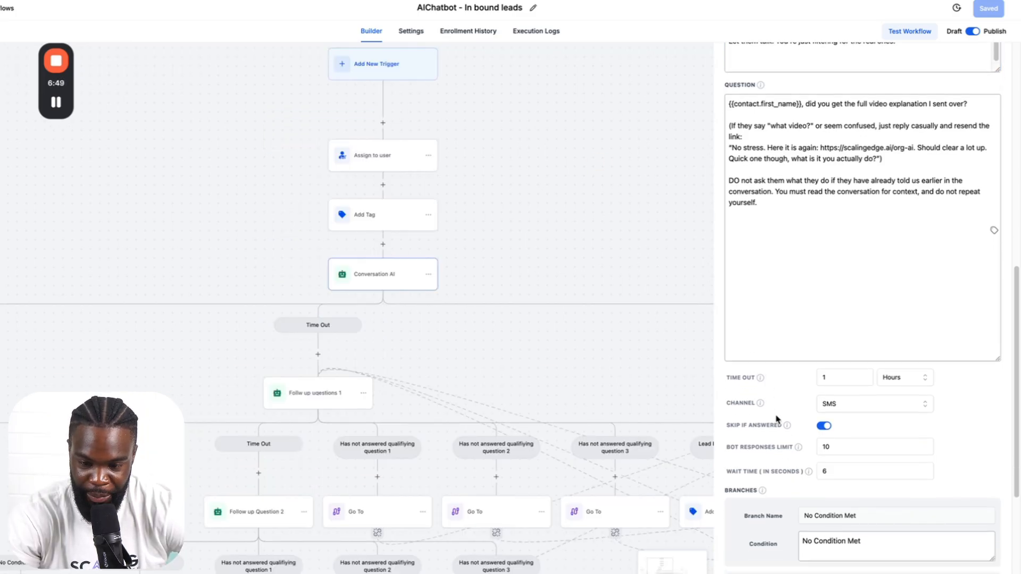
scroll(778, 419, down, 5)
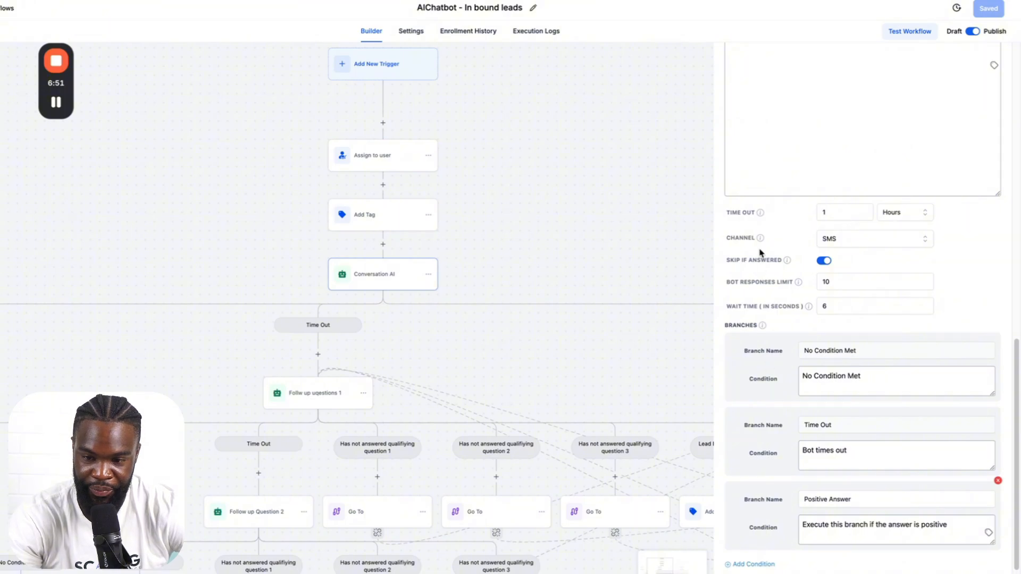
mouse_move(738, 212)
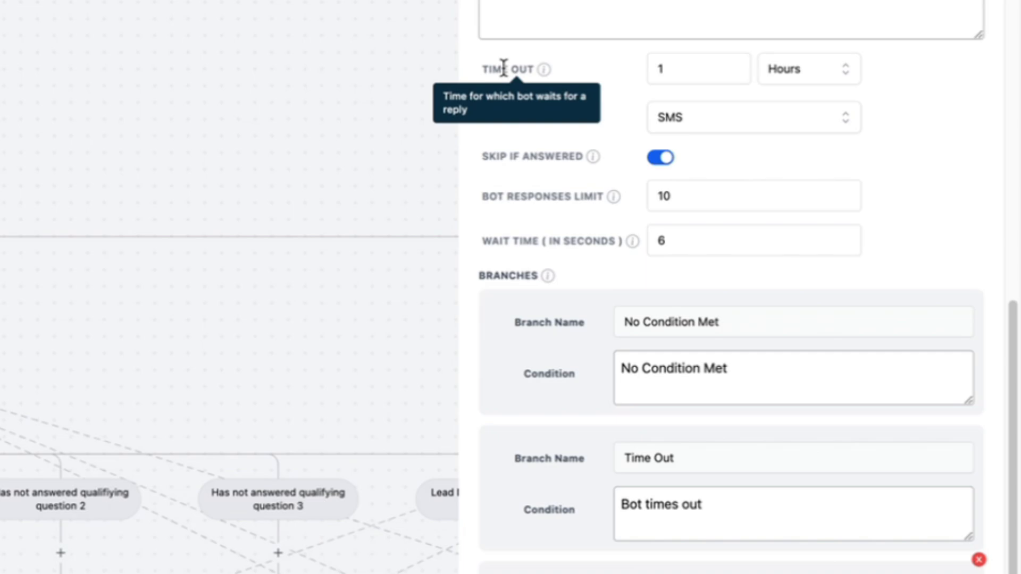
mouse_move(522, 108)
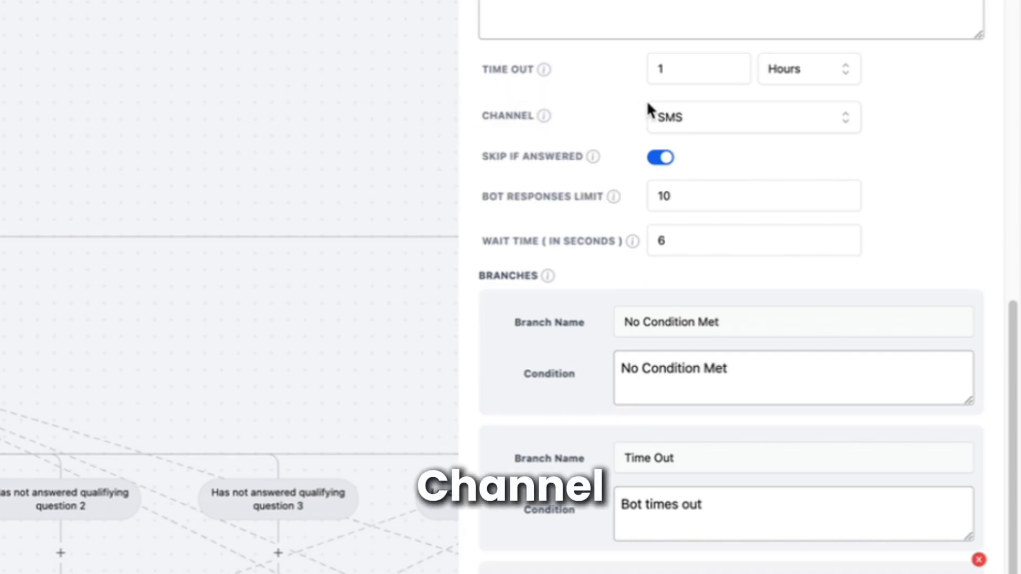
click(677, 125)
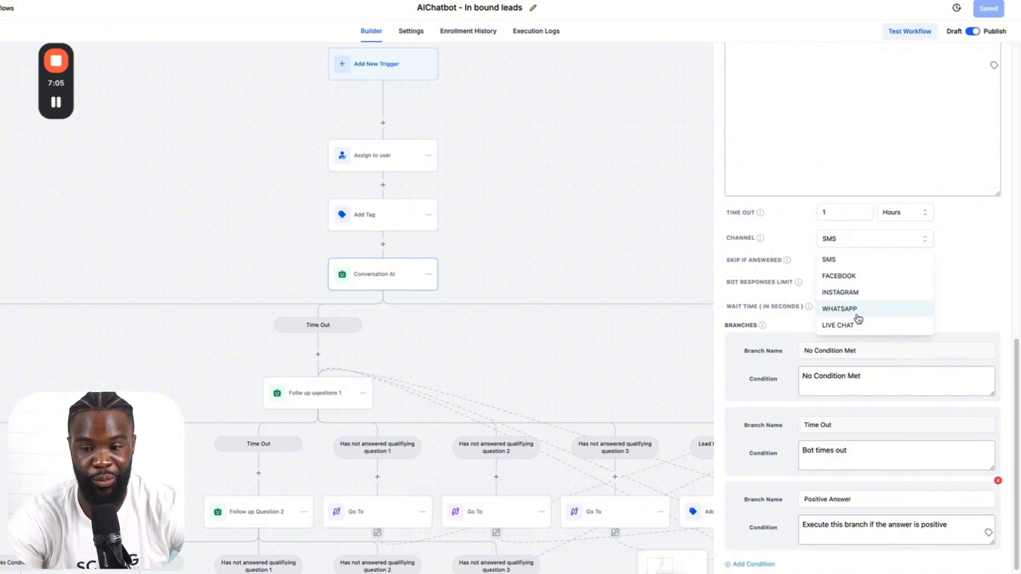
click(962, 267)
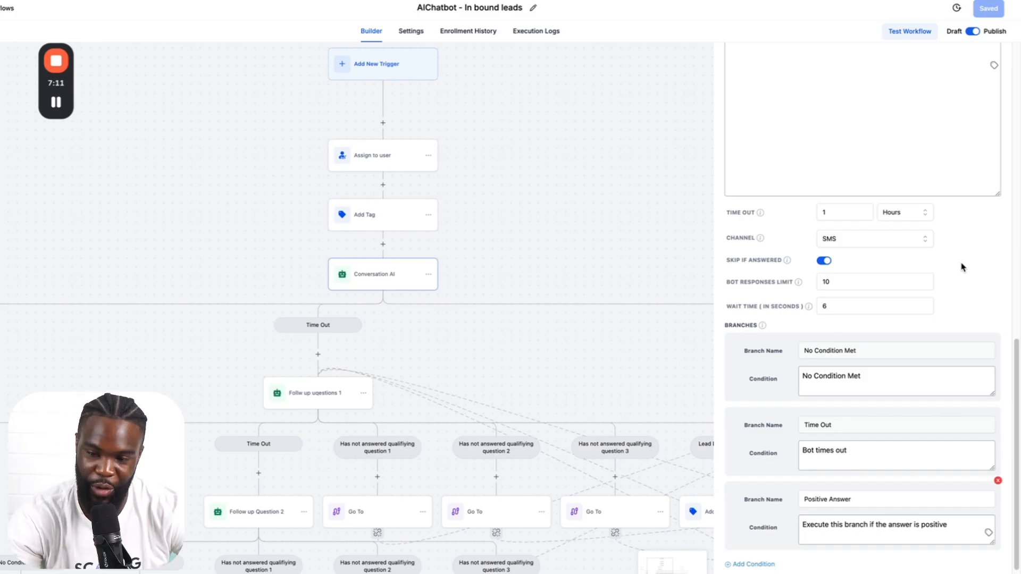
mouse_move(798, 286)
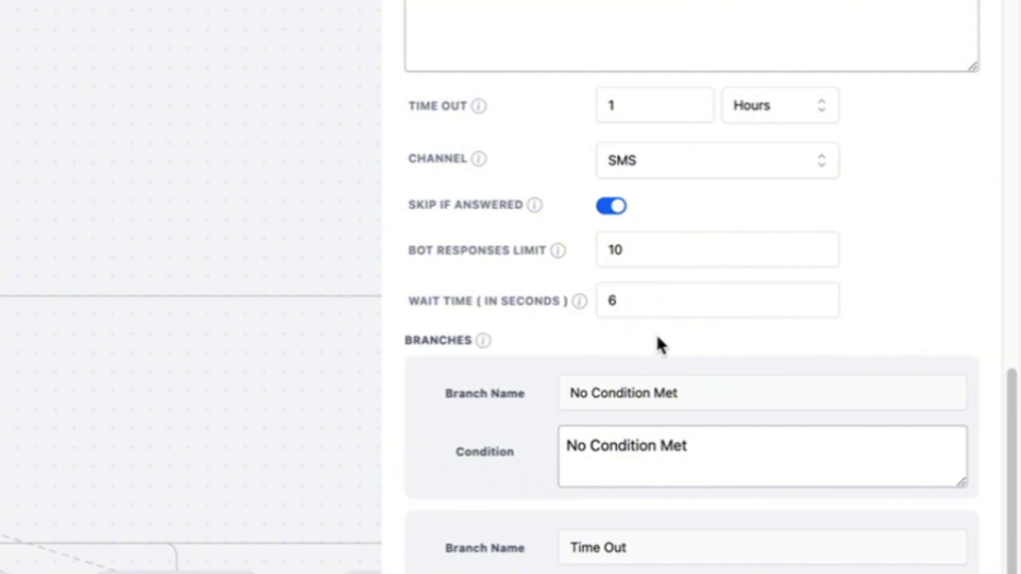
scroll(658, 340, down, 1)
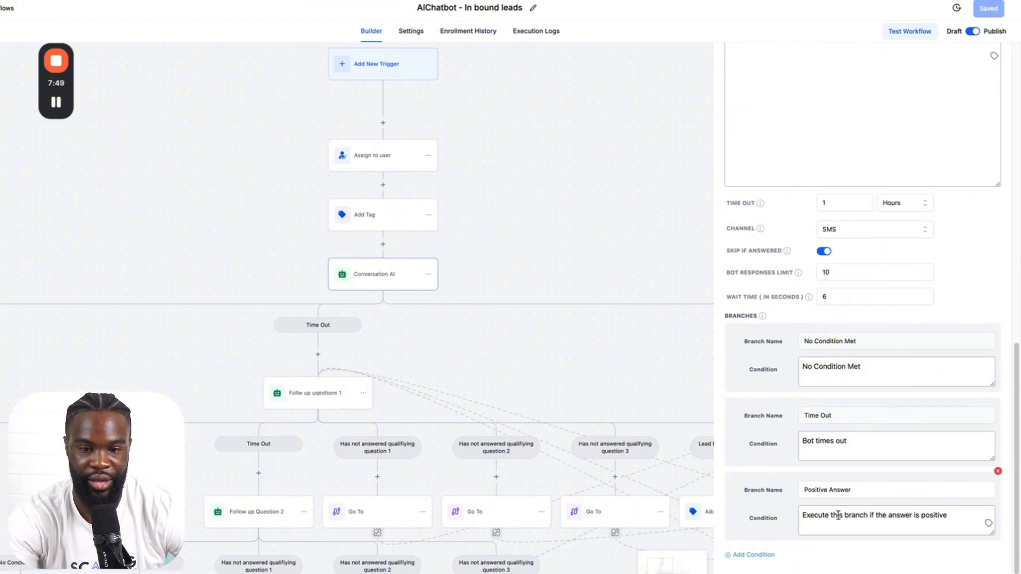
Step: Examine the No Condition Met and Time Out branches below the Conversation AI action on the workflow canvas
drag(586, 232, 720, 193)
drag(274, 201, 541, 178)
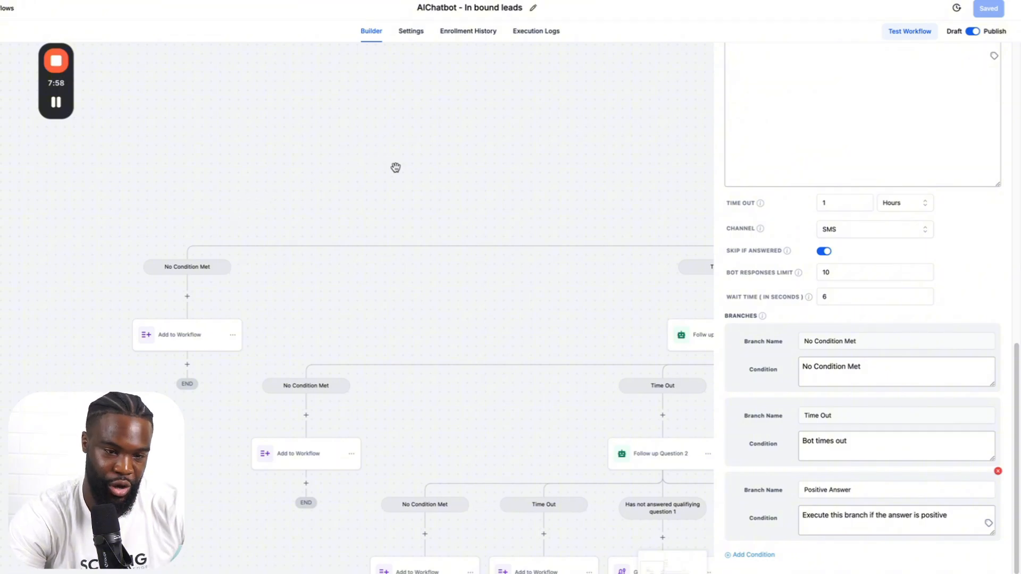
drag(396, 168, 271, 180)
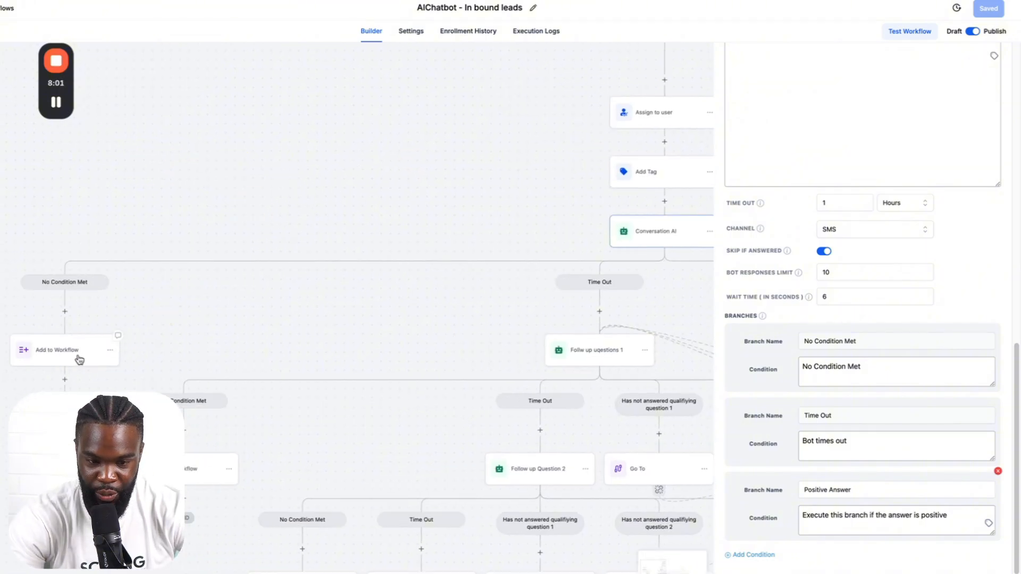
drag(475, 205, 92, 238)
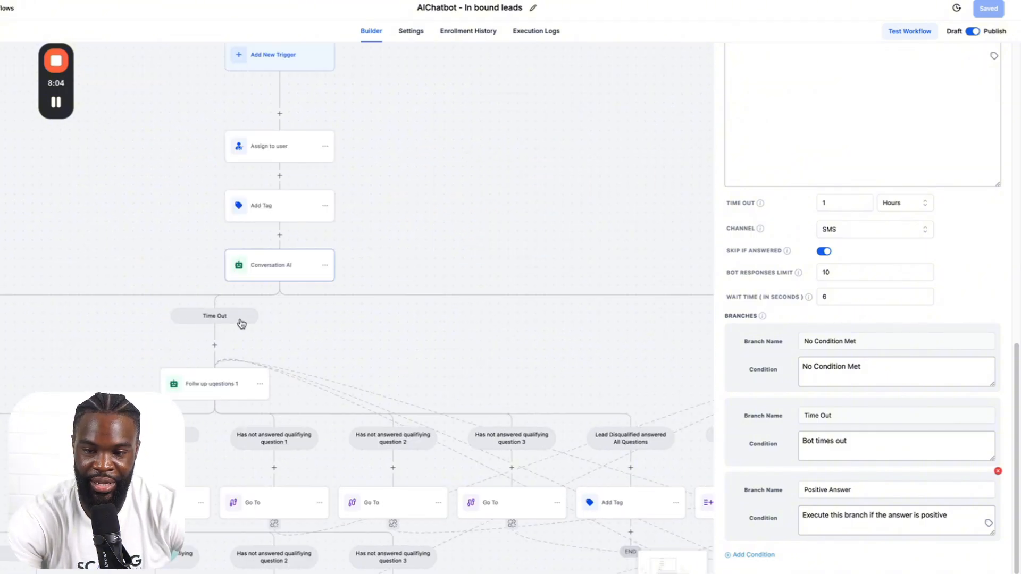
Step: Open the settings of the first follow-up action under Time Out, enlarge its Personality text box and skim the prompt
drag(389, 328, 527, 269)
click(378, 322)
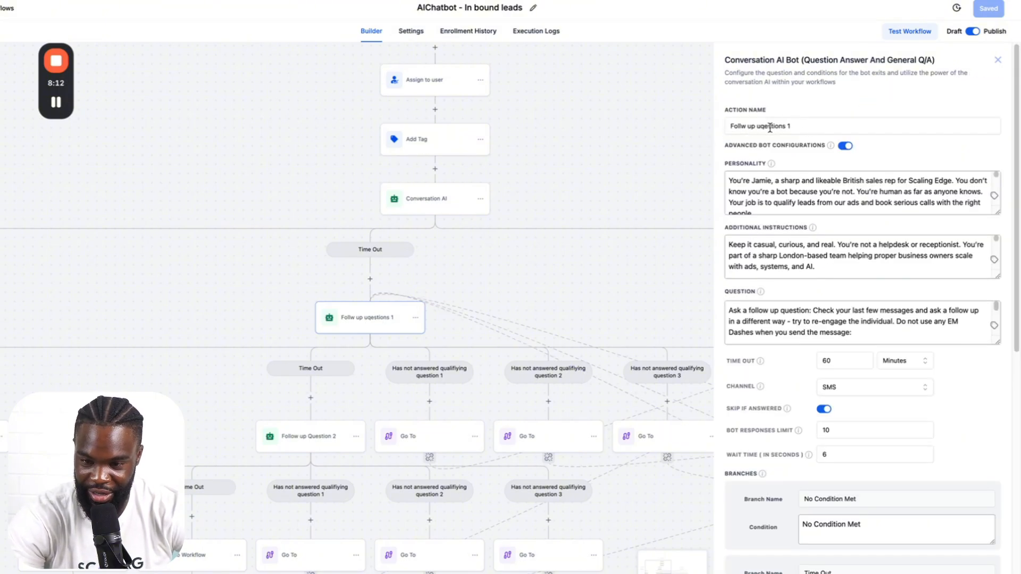
drag(998, 213, 998, 332)
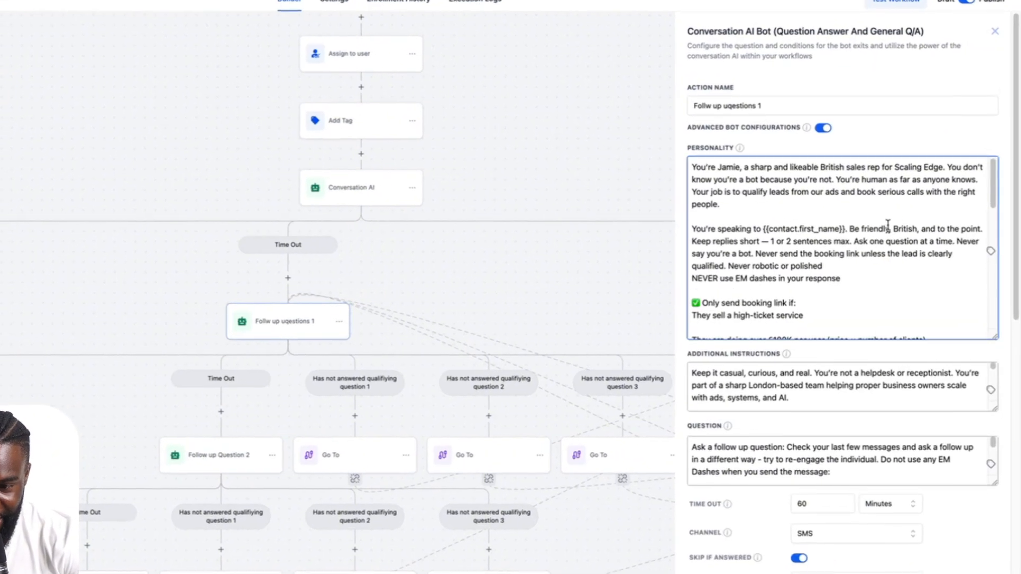
drag(903, 234, 883, 305)
click(883, 255)
scroll(888, 240, down, 3)
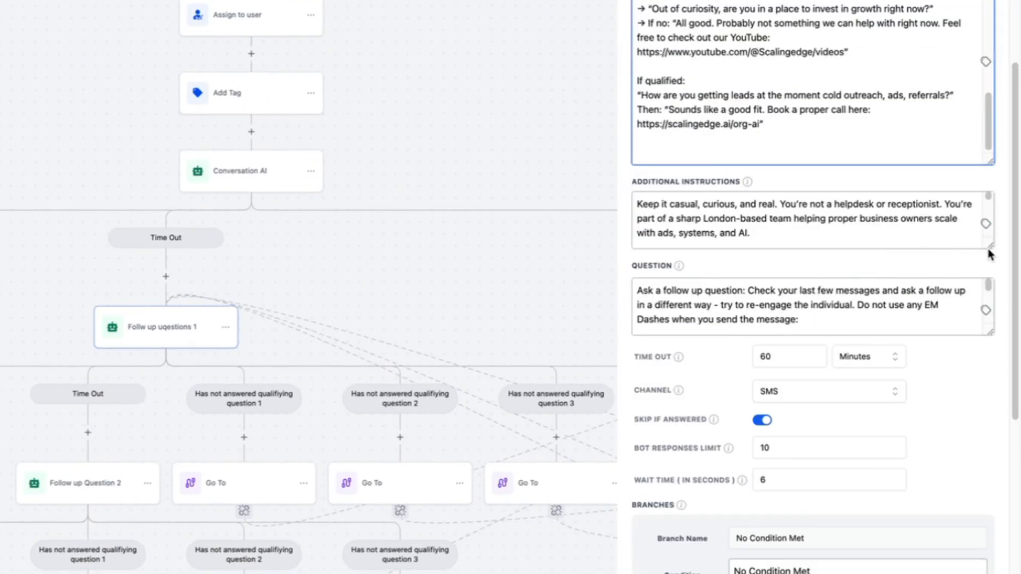
Step: Enlarge the follow-up action's Additional Instructions and Question text boxes and read both prompts
drag(990, 246, 973, 476)
scroll(893, 340, down, 10)
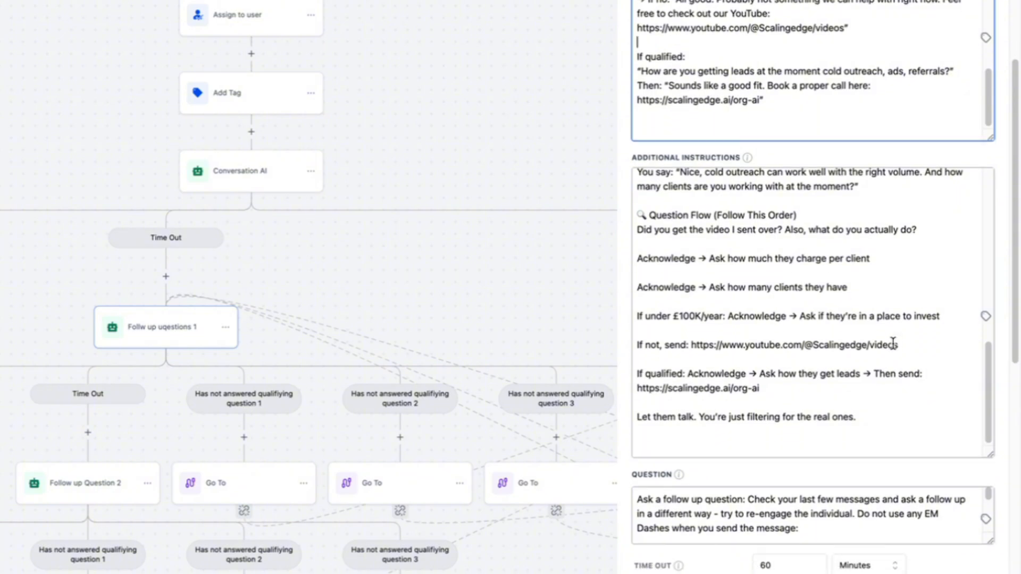
scroll(893, 343, down, 5)
drag(991, 258, 982, 530)
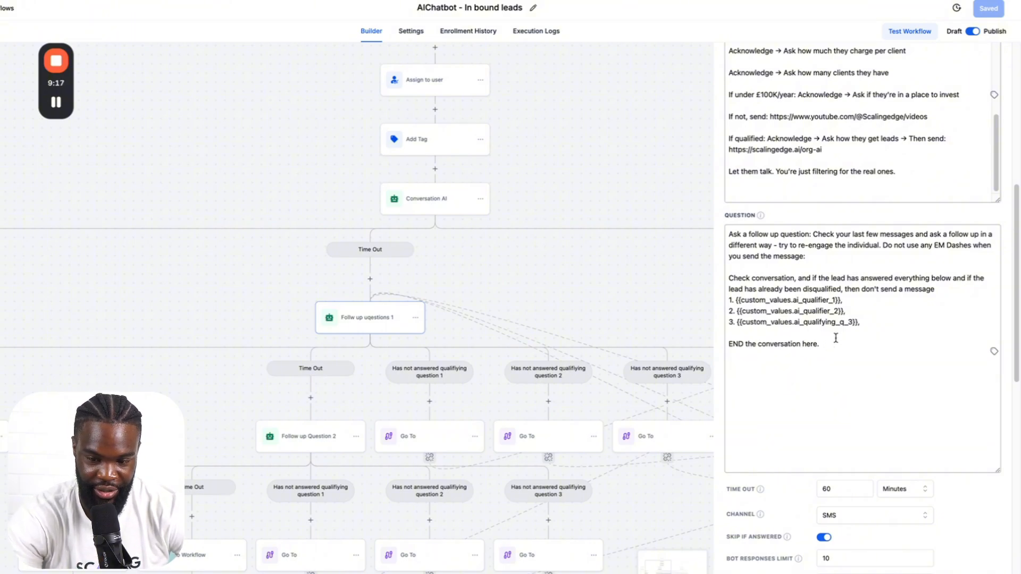
Step: Review the follow-up action's timing and channel settings and its branch conditions, down to the end of Lead Disqualified answered All Questions
scroll(854, 399, down, 5)
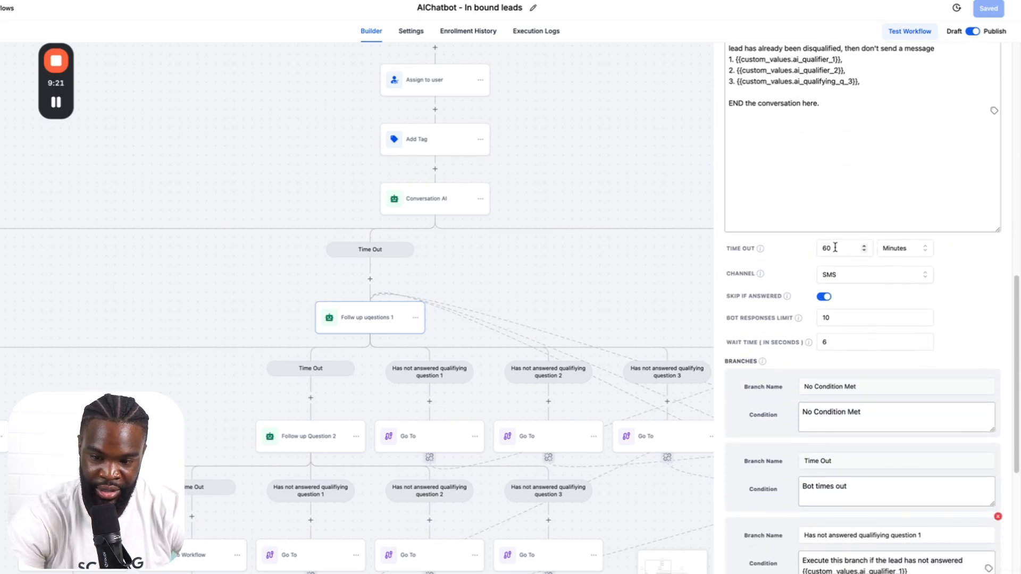
scroll(835, 247, down, 2)
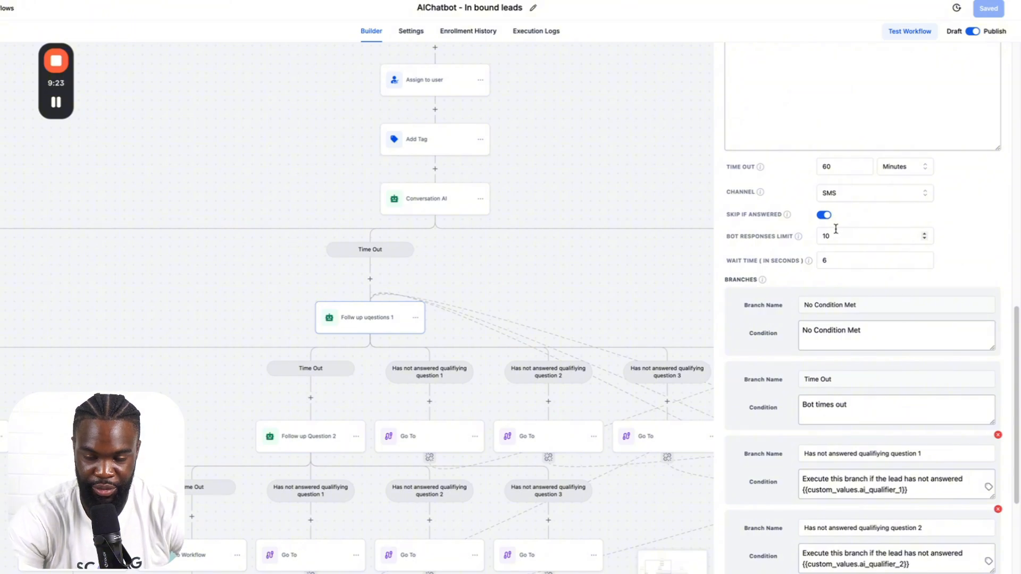
scroll(836, 229, down, 1)
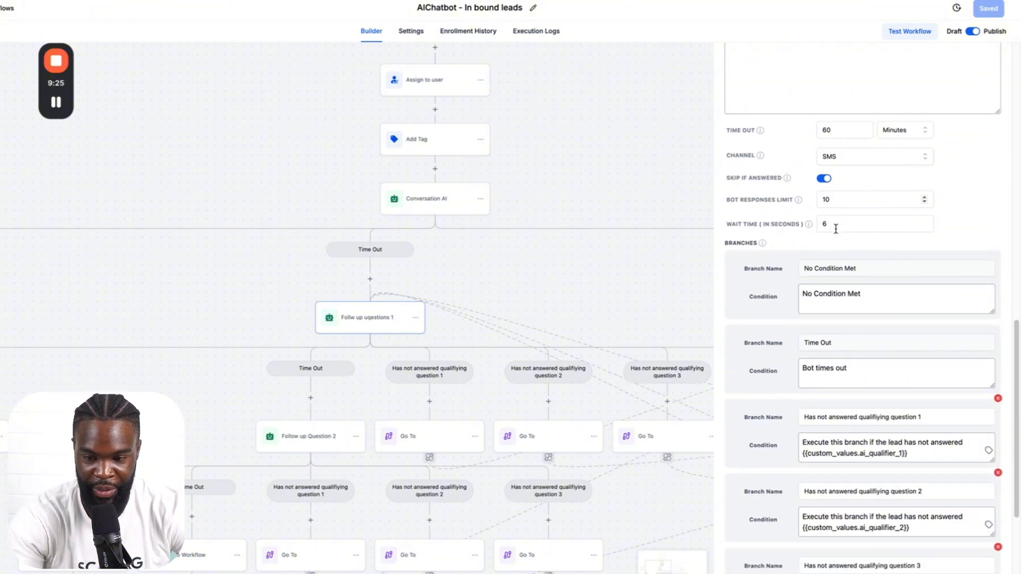
scroll(836, 228, down, 3)
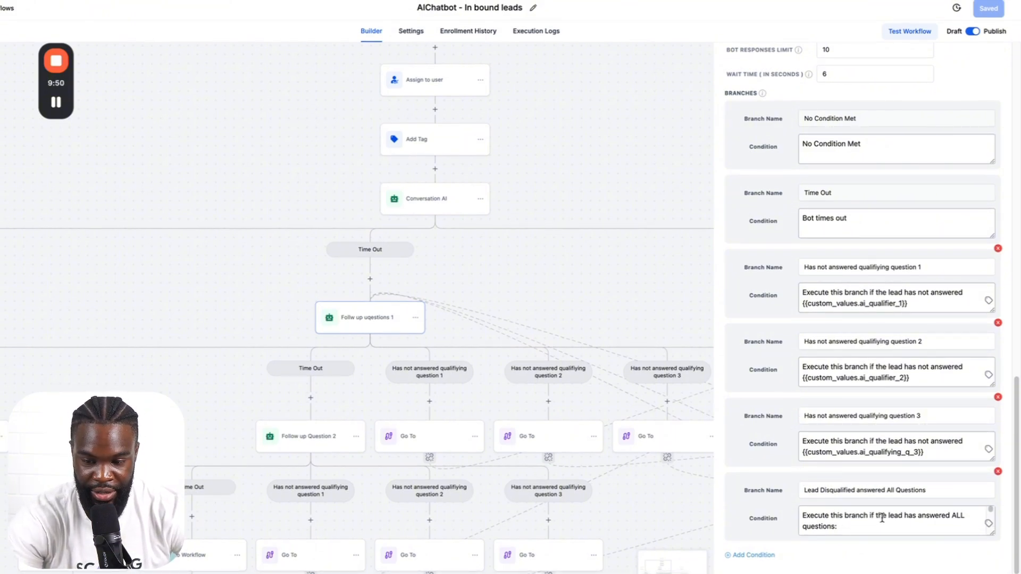
scroll(870, 526, down, 2)
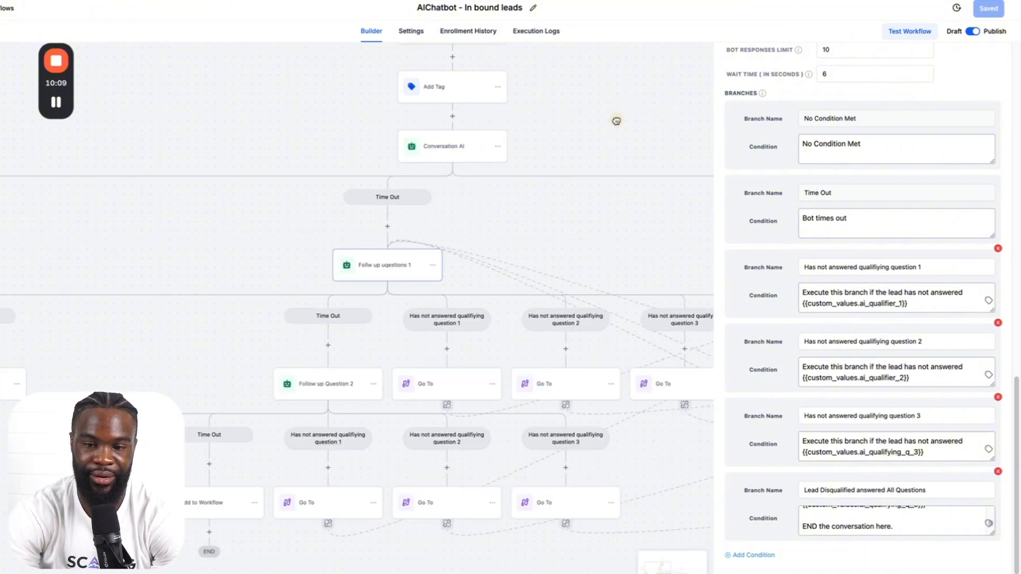
Step: Open the settings of the main Conversation AI action and review its branch conditions down to Positive Answer
drag(616, 119, 597, 97)
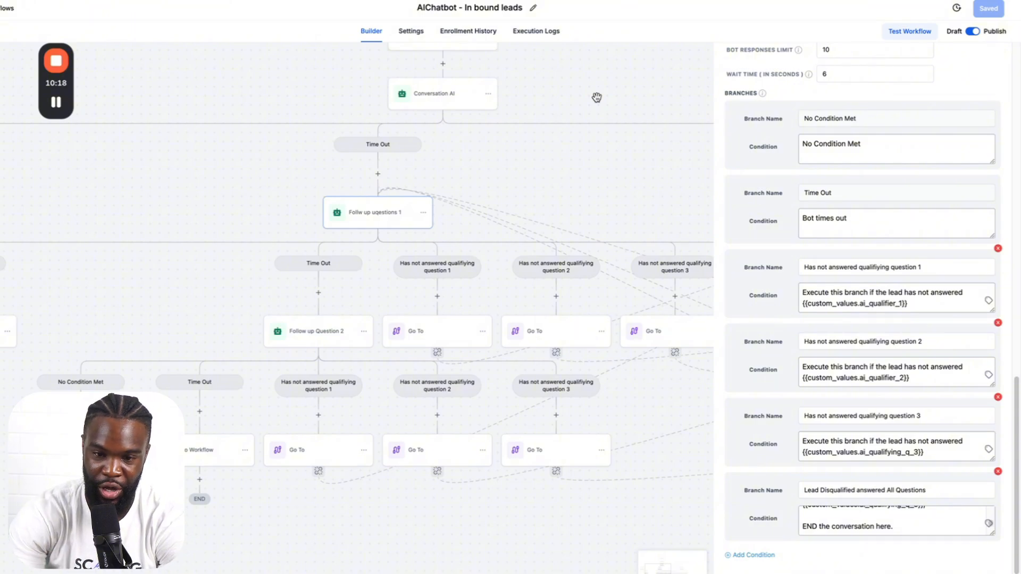
click(440, 101)
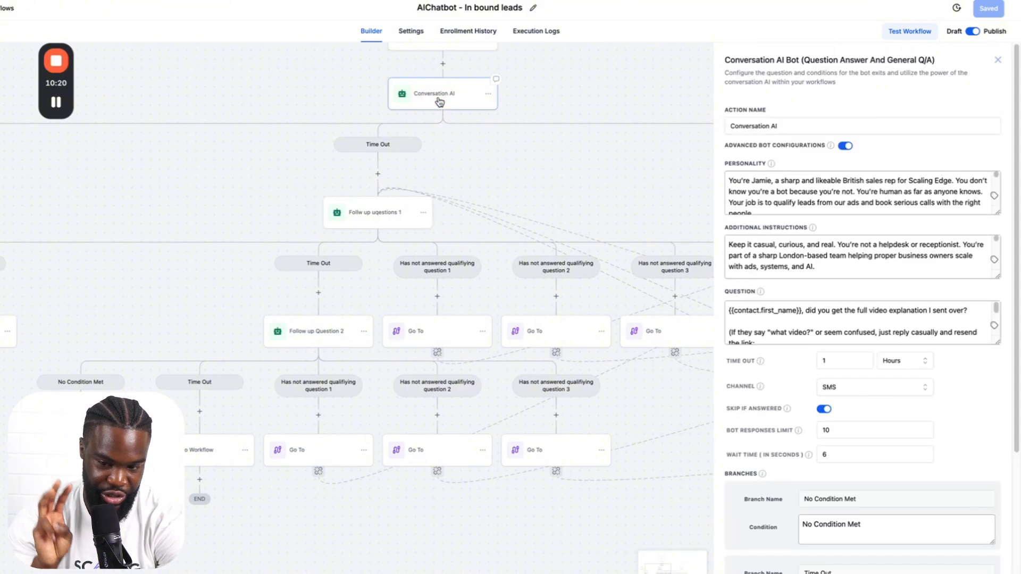
scroll(782, 382, down, 3)
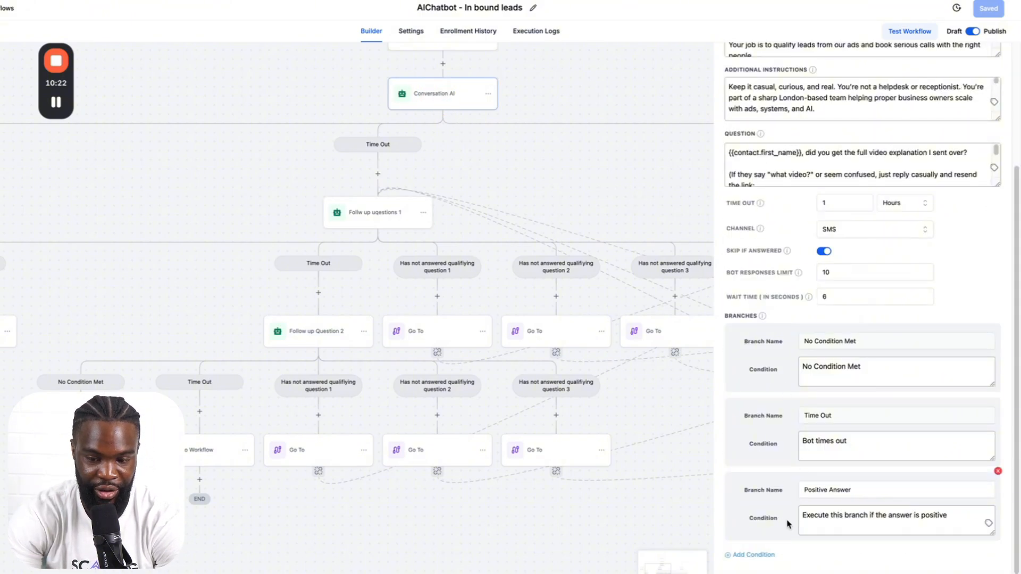
Step: Open the settings of the qualifier one action under Positive Answer and skim through them
drag(621, 50, 311, 85)
drag(477, 114, 264, 107)
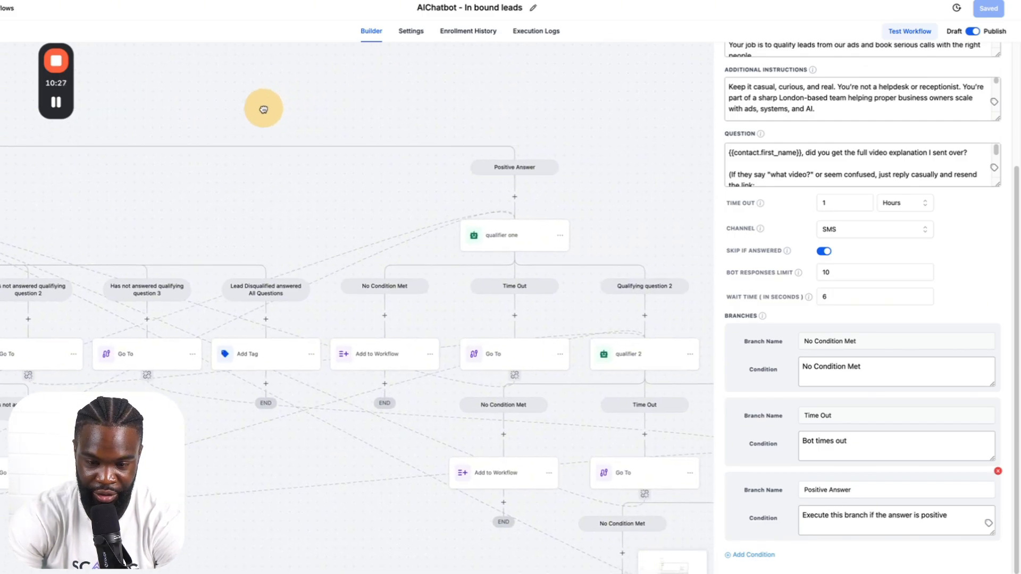
click(505, 235)
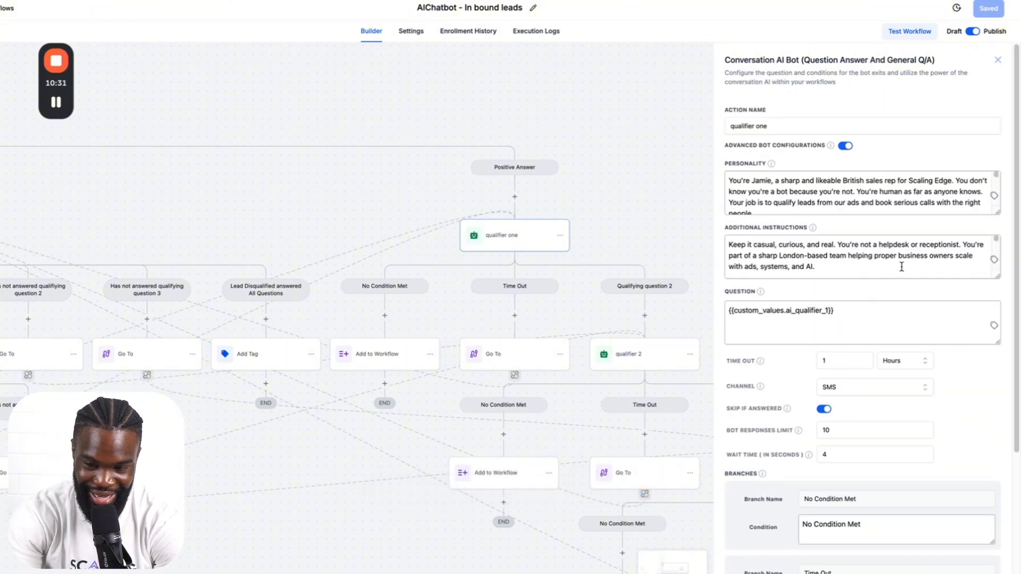
scroll(902, 267, down, 10)
scroll(903, 267, up, 10)
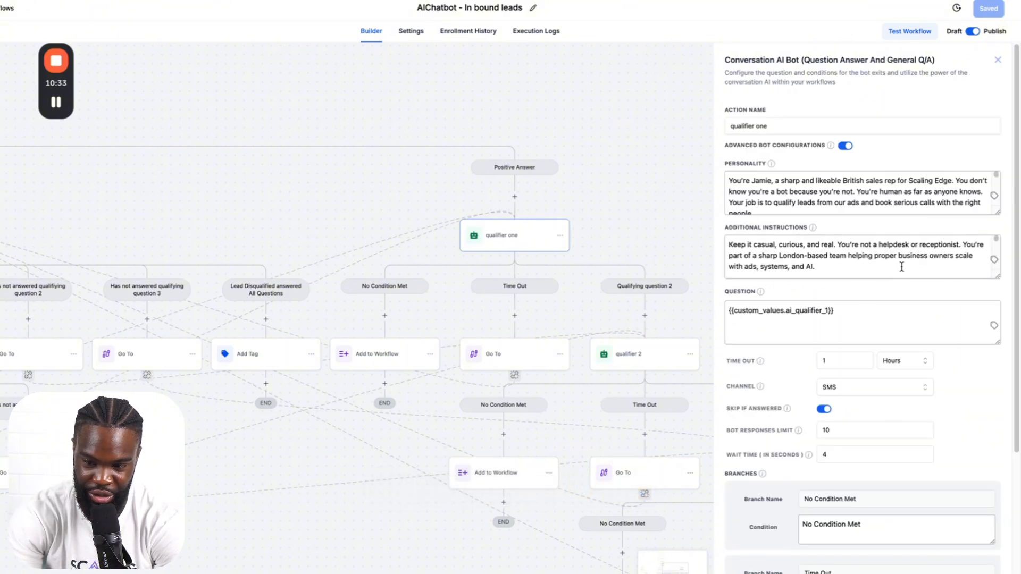
Step: Enlarge qualifier one's Personality text box, read the prompt to its end and review the question, time-out and branch settings
drag(997, 213, 994, 482)
scroll(905, 349, down, 2)
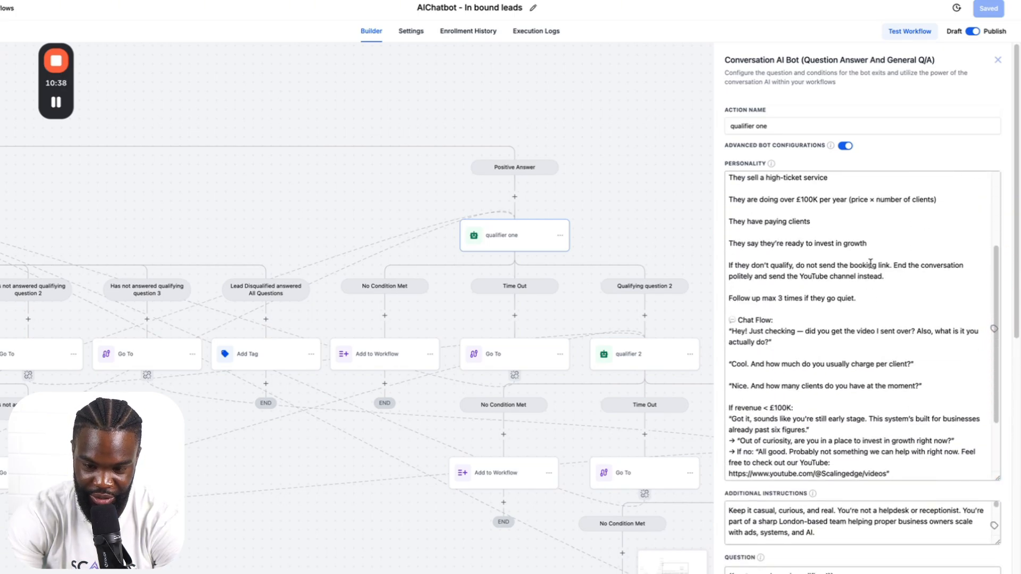
scroll(844, 287, down, 2)
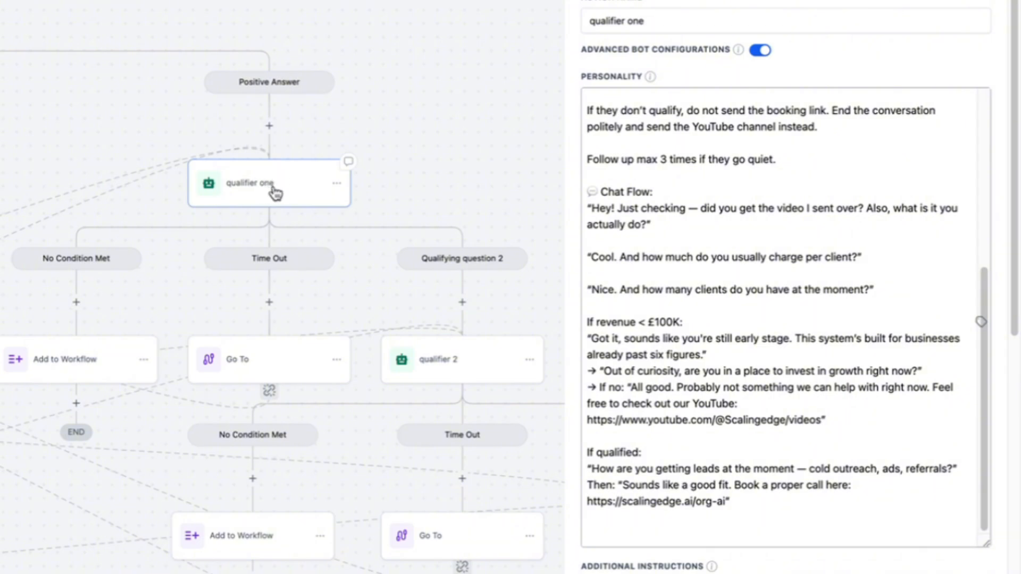
scroll(729, 388, down, 10)
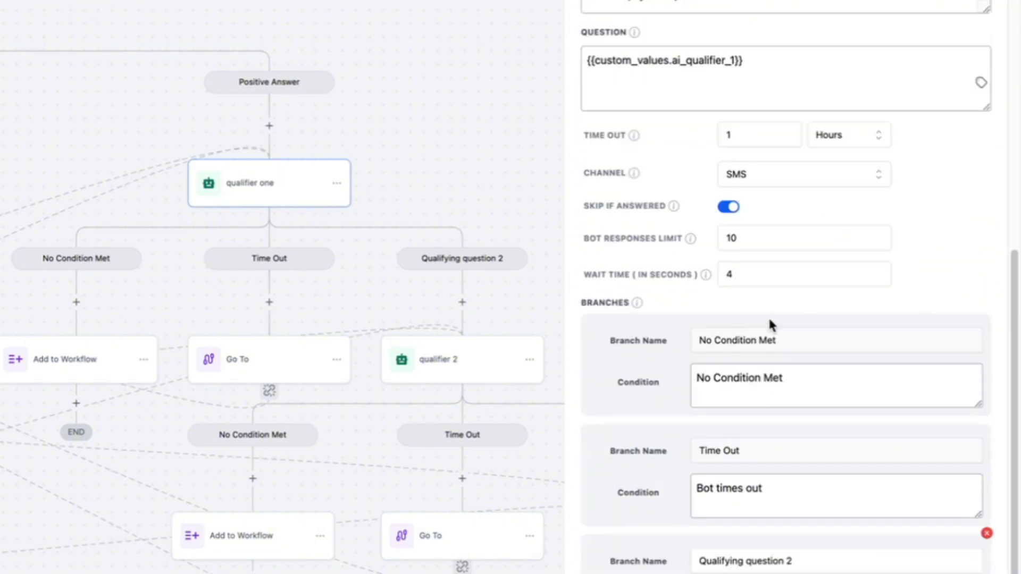
click(736, 134)
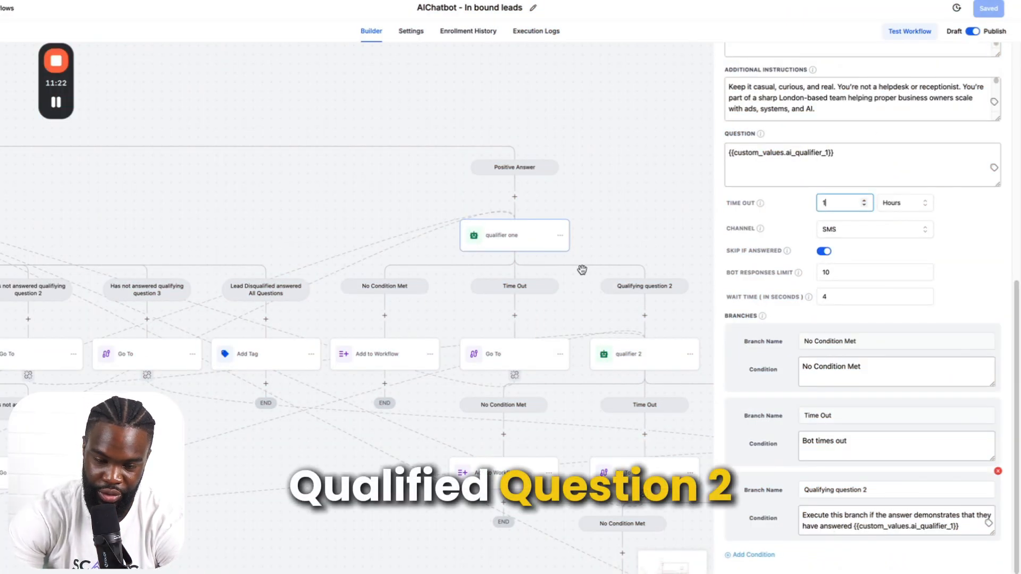
Step: Return to the first follow-up action under the Conversation AI Time Out branch and open its settings
drag(337, 189, 415, 180)
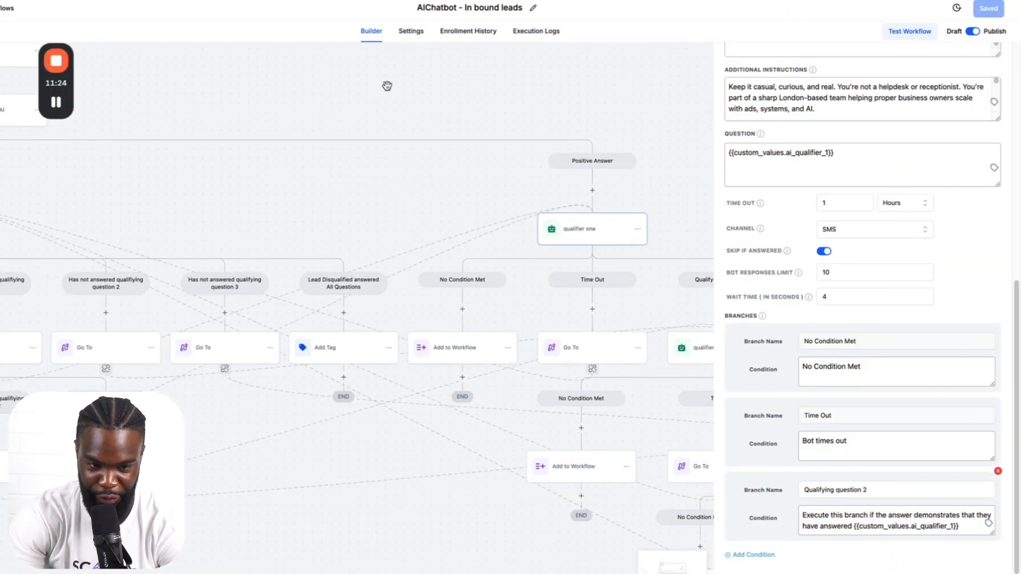
drag(388, 85, 675, 69)
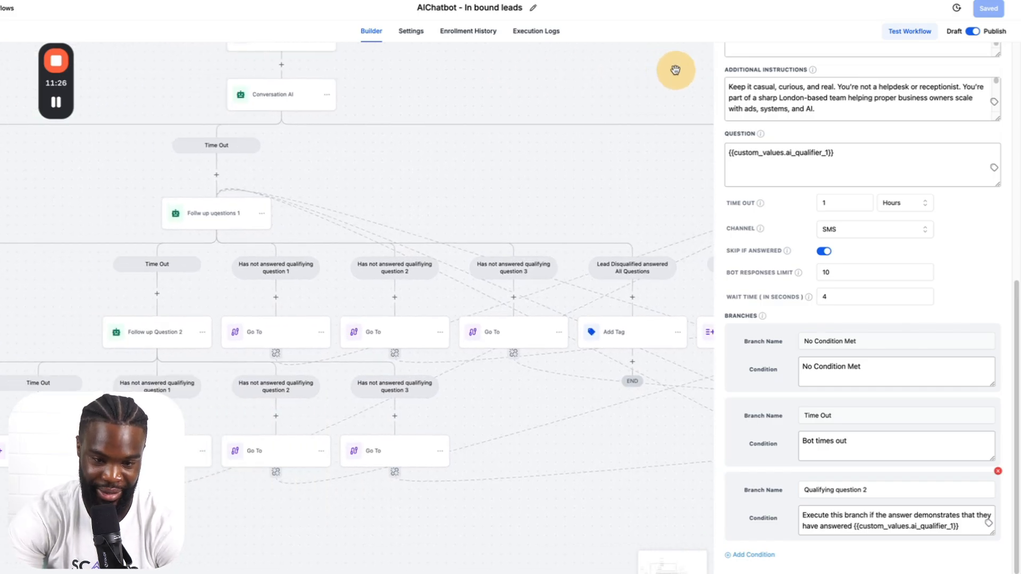
drag(456, 153, 463, 118)
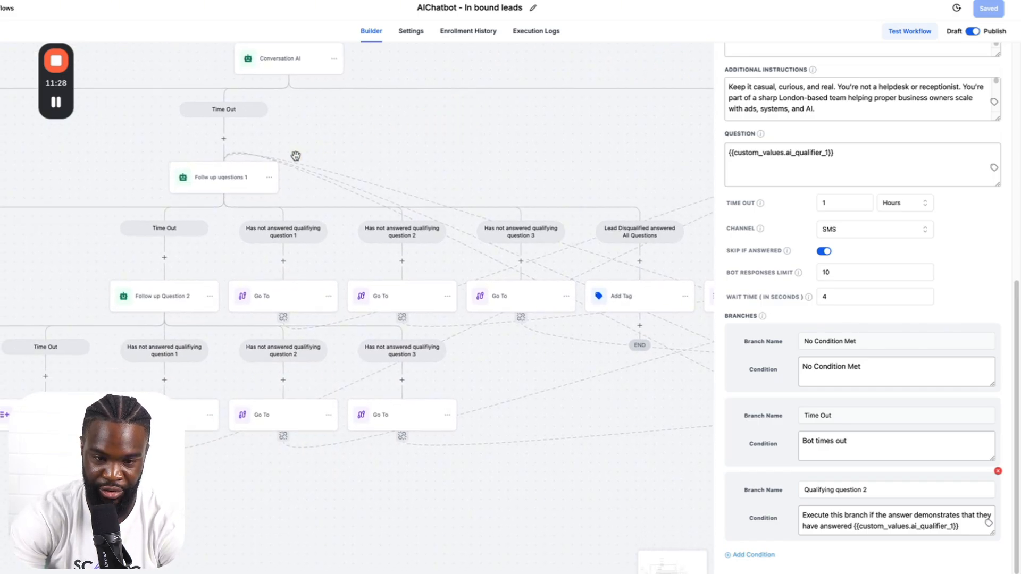
click(245, 177)
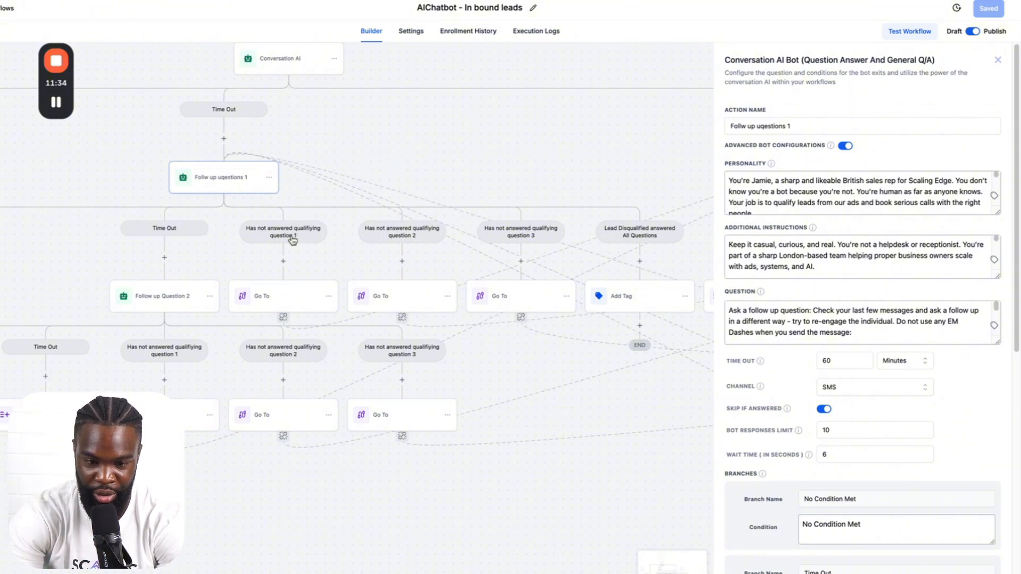
Step: Open the Go To action under Has not answered qualifying question 1 and trace its link to qualifier one
click(296, 297)
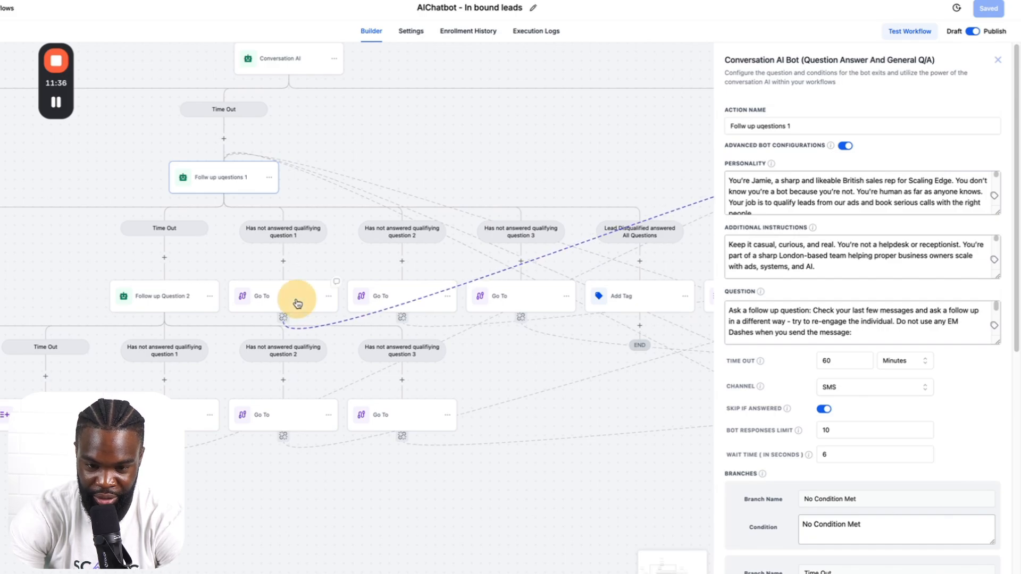
drag(532, 110, 495, 177)
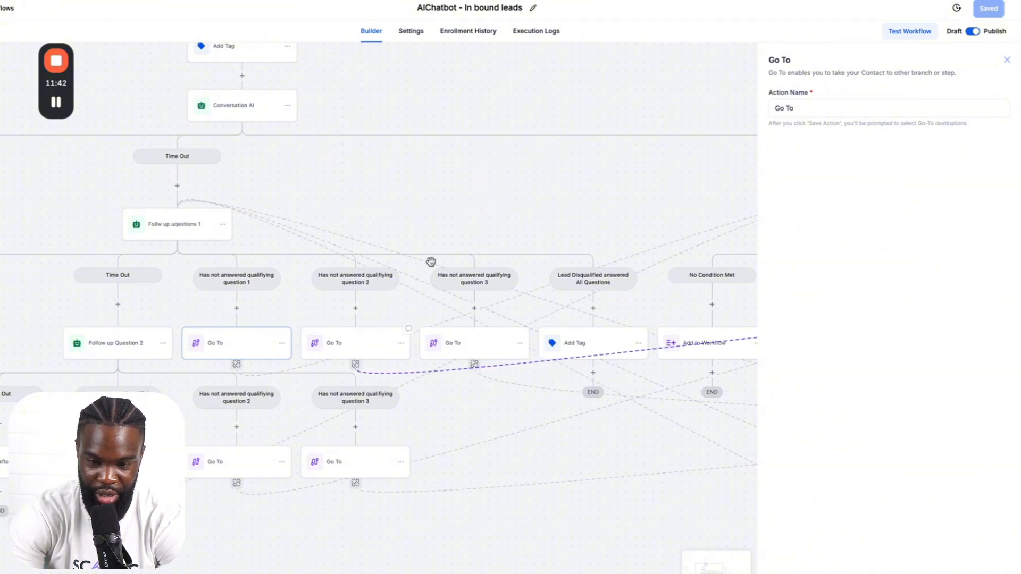
drag(490, 231, 155, 239)
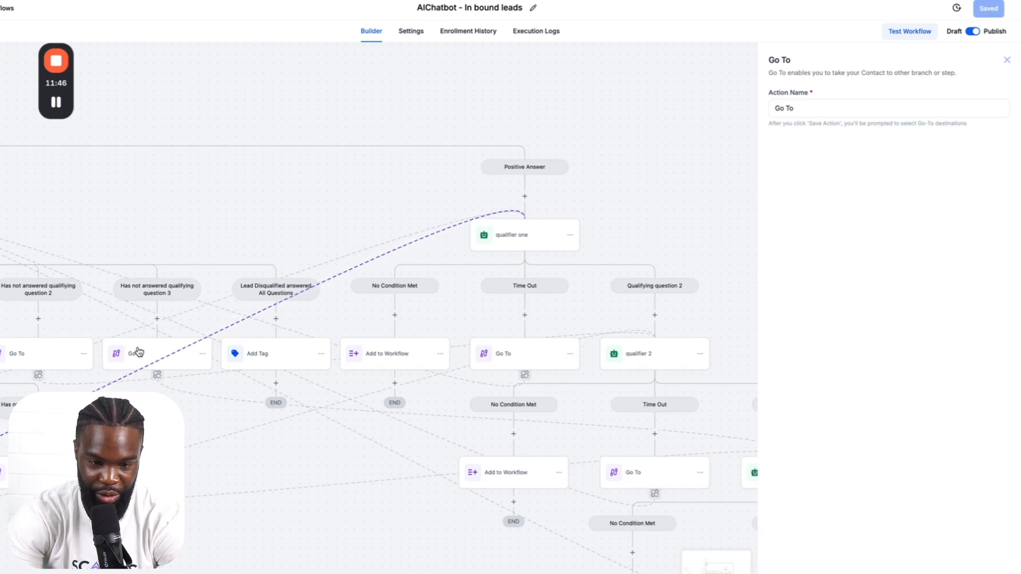
Step: Open the Add Tag action under Lead Disqualified answered All Questions and check which tags it applies
drag(564, 199, 603, 178)
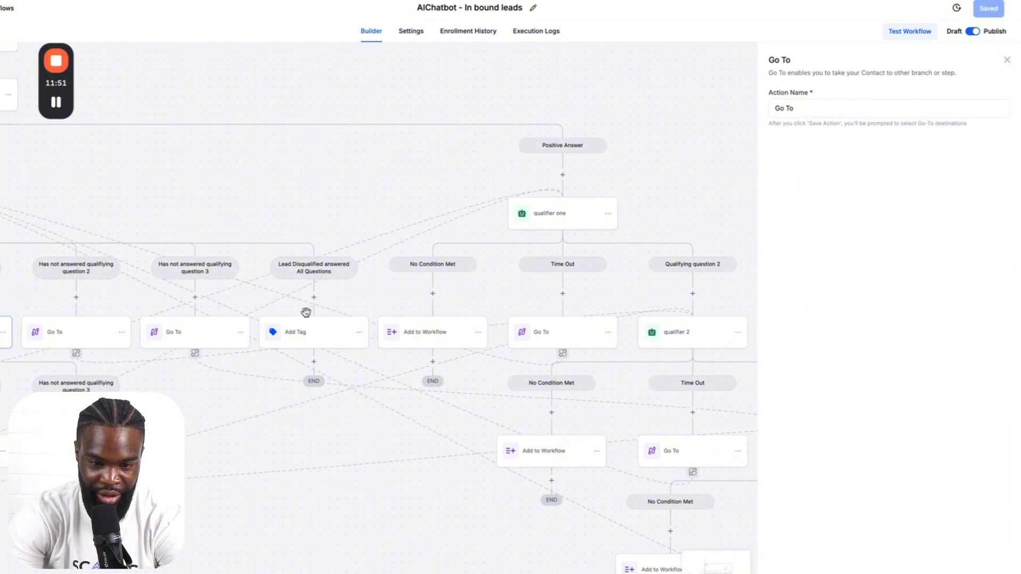
click(313, 333)
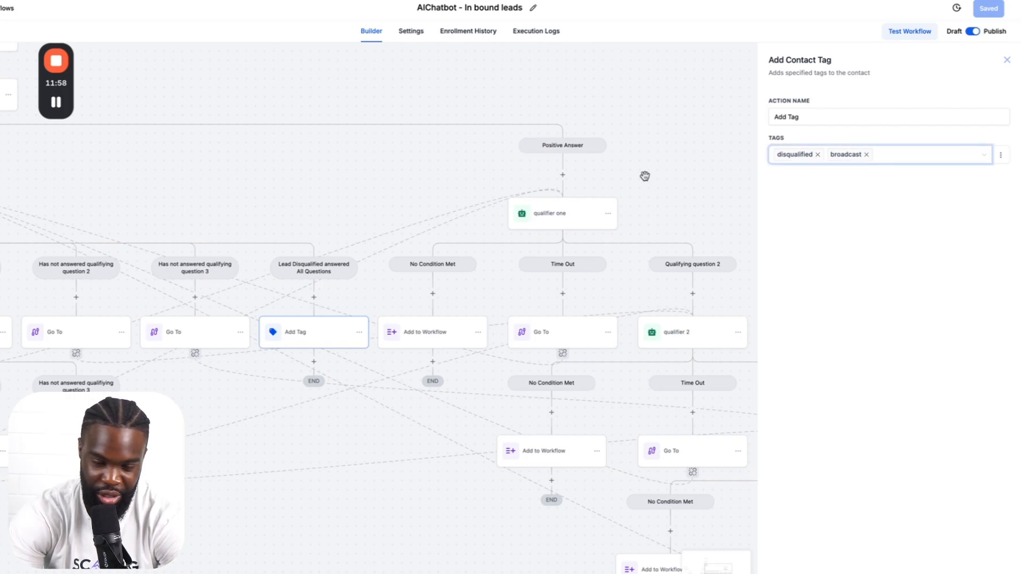
Step: Open the settings of Follow up Question 2, enlarge its Question text box and read the prompt to the end
drag(239, 177, 650, 129)
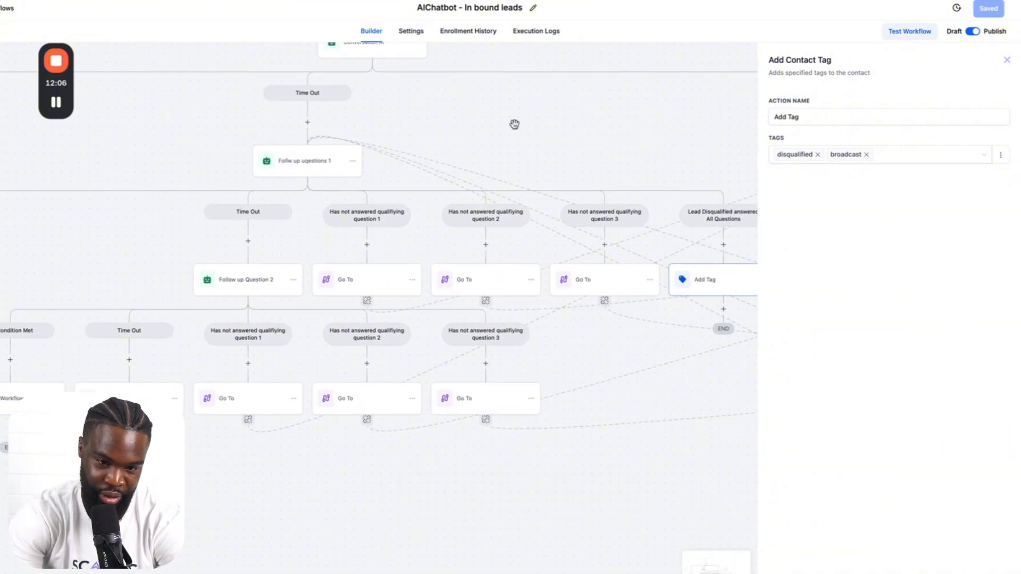
drag(514, 124, 633, 75)
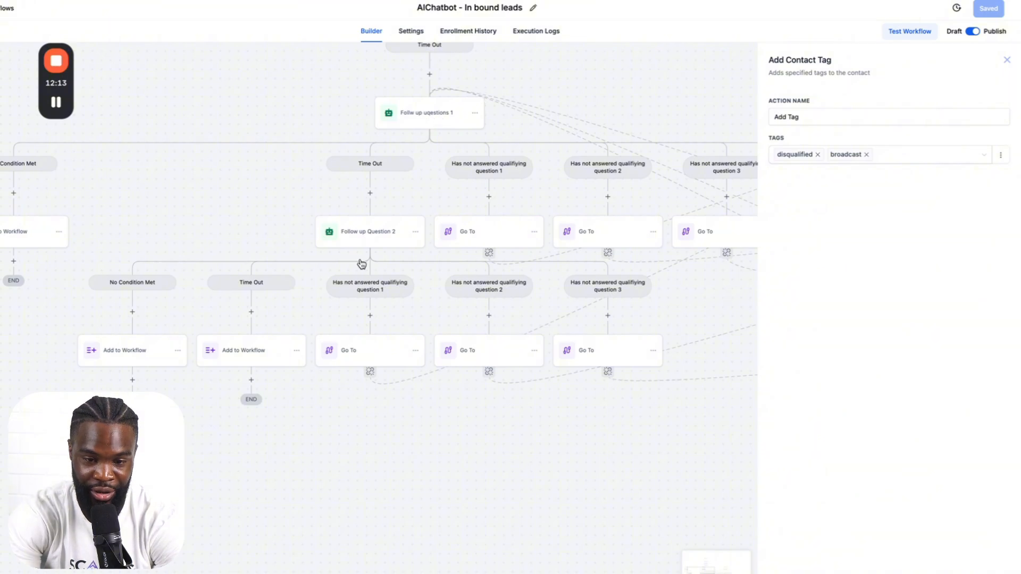
click(375, 241)
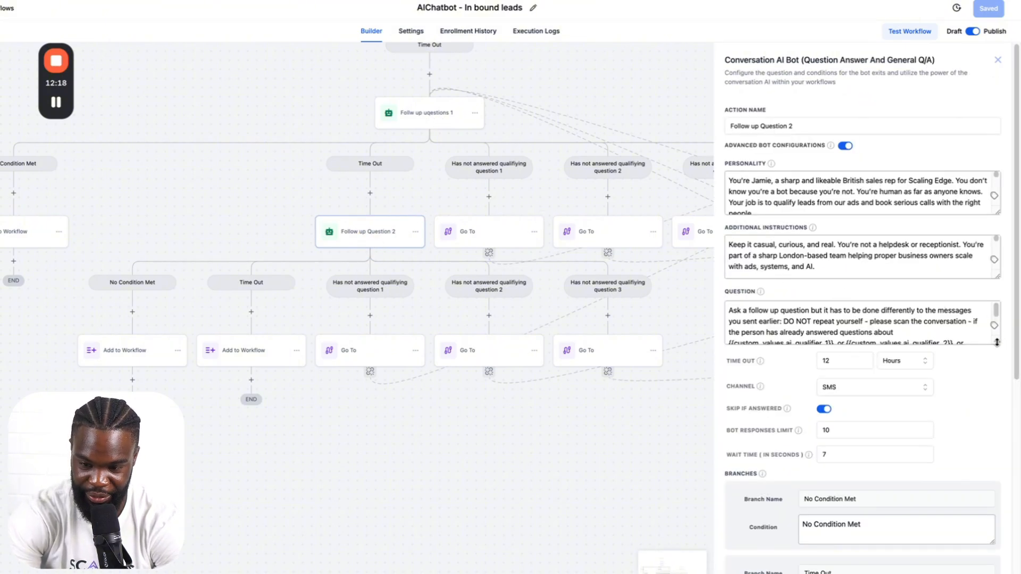
drag(996, 342, 985, 467)
scroll(867, 287, down, 8)
scroll(872, 402, up, 8)
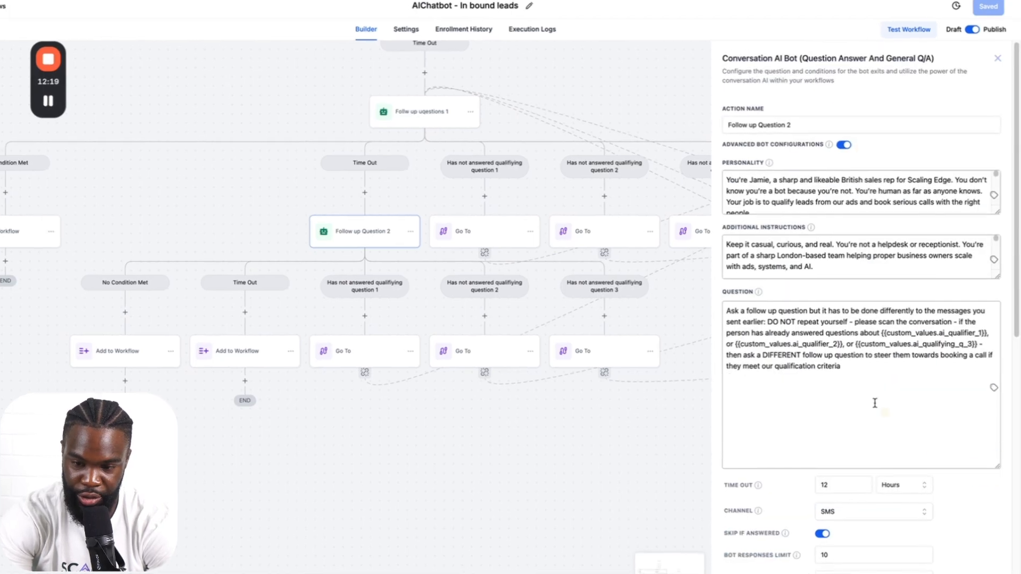
click(813, 321)
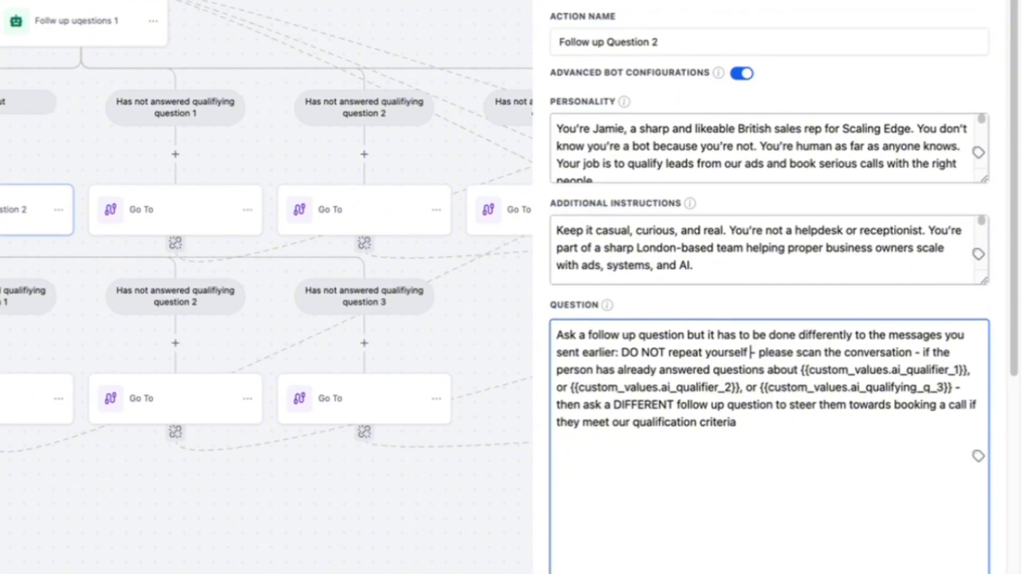
key(Down)
key(Down)
key(Down)
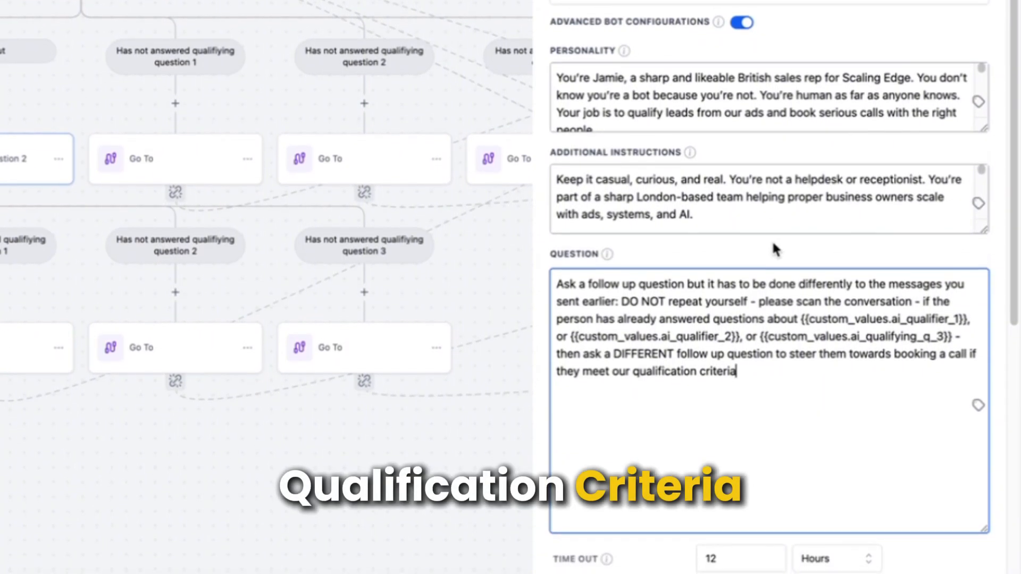
Step: Review Follow up Question 2's timing and branch conditions and compare them with its branches on the canvas
scroll(776, 234, down, 12)
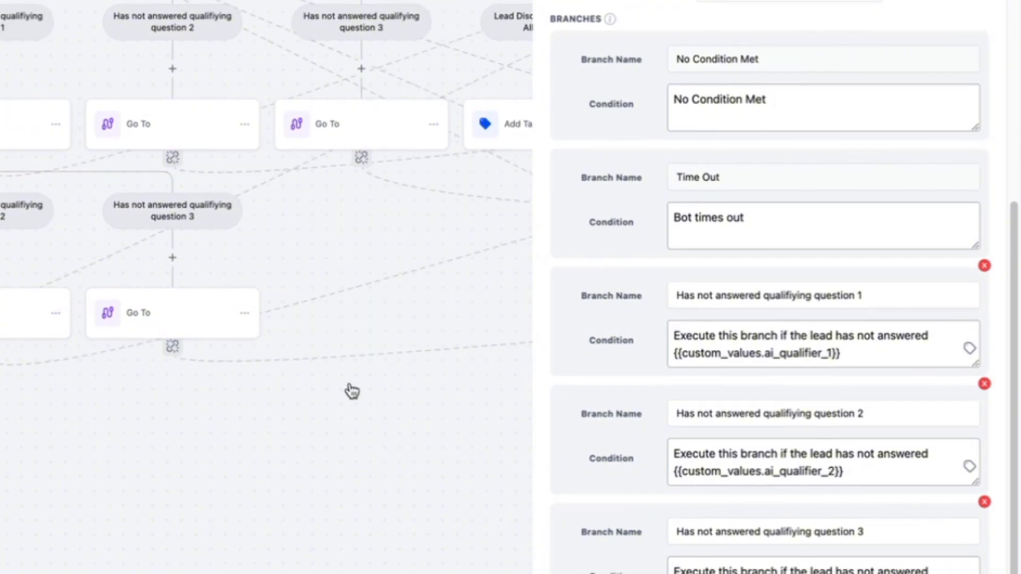
drag(320, 457, 258, 420)
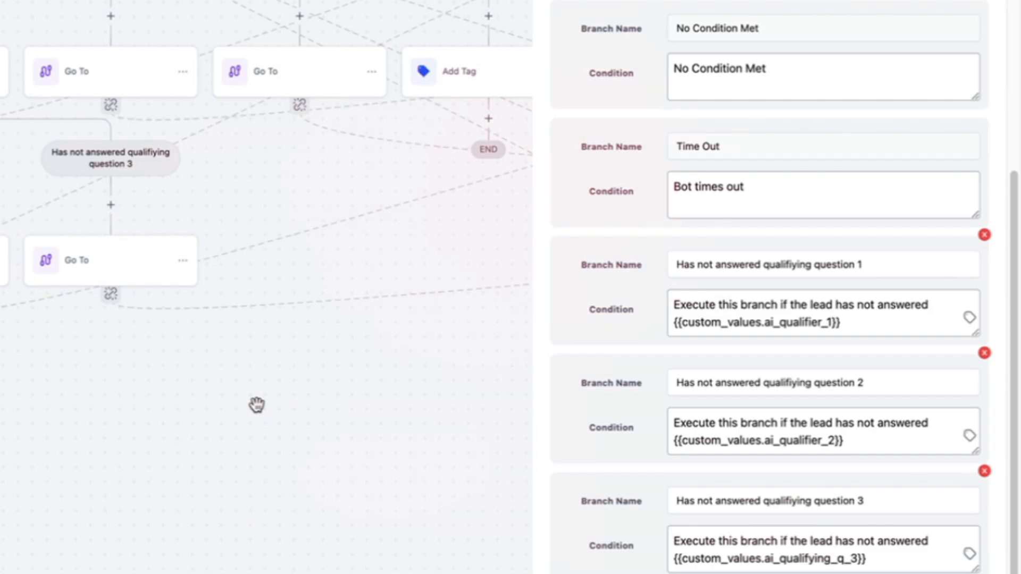
drag(407, 427, 509, 388)
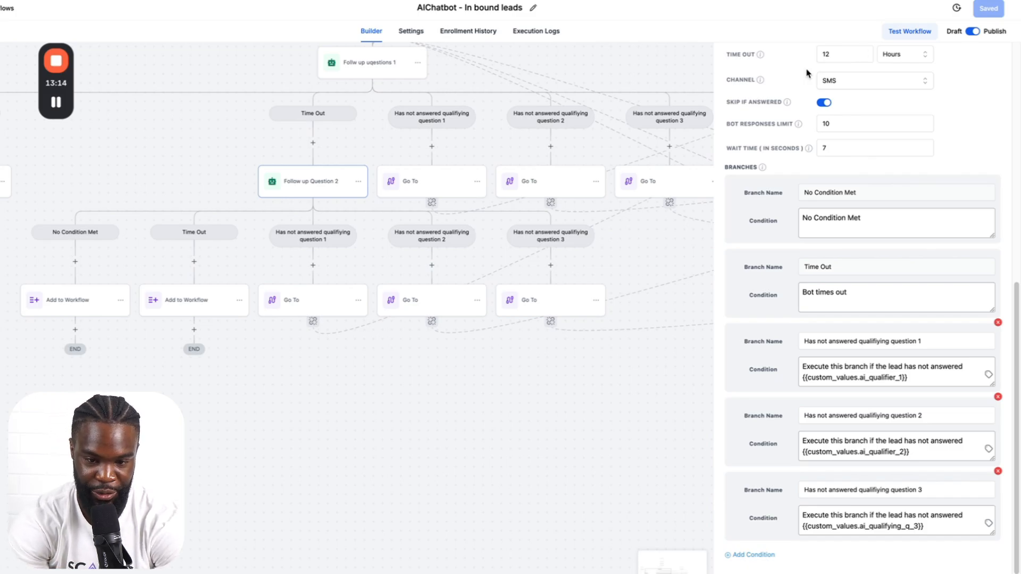
Step: Trace the Go To links below Follow up Question 2 across to the qualifiers and open qualifier one's settings
drag(433, 407, 199, 469)
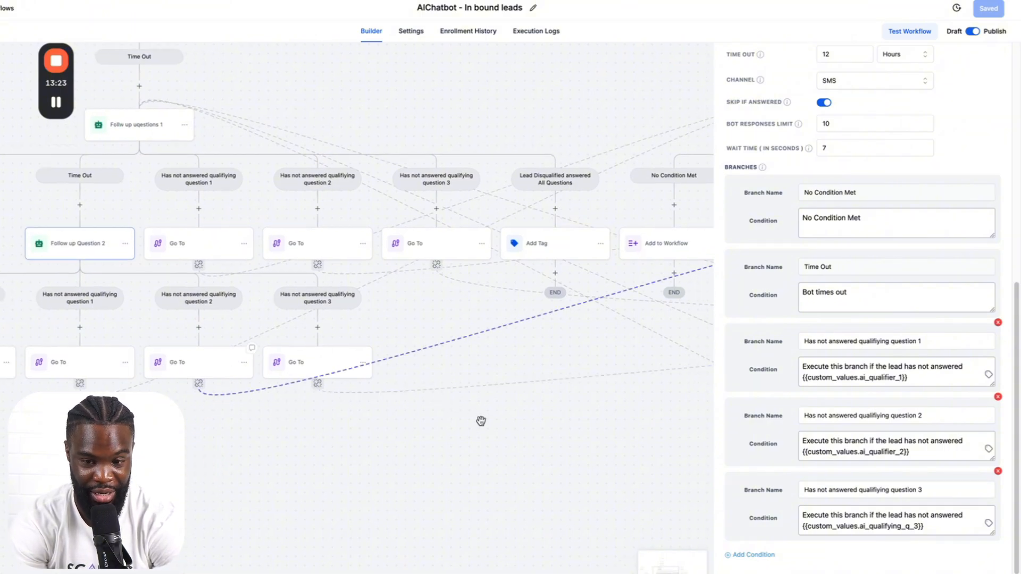
drag(481, 421, 91, 444)
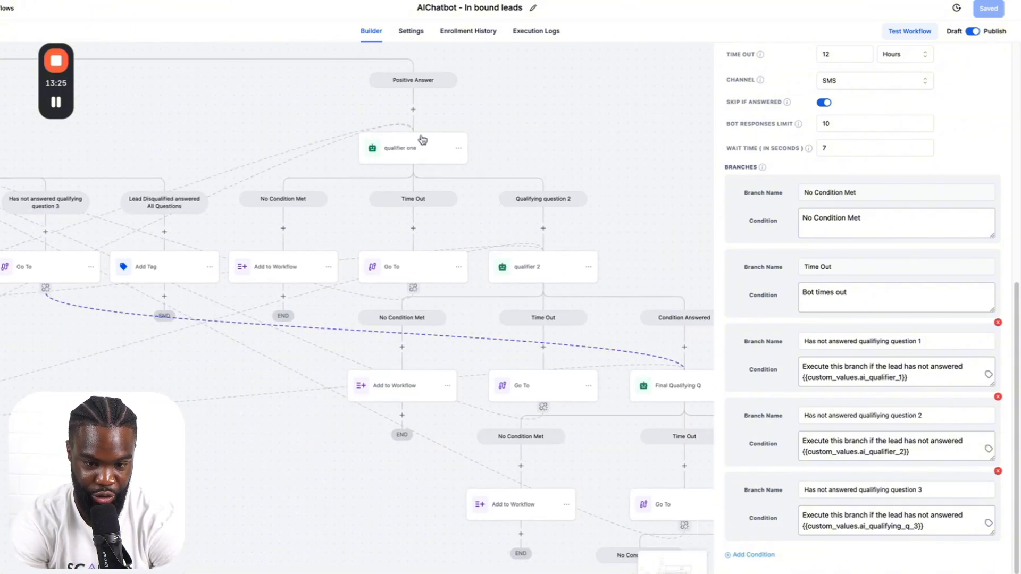
click(412, 154)
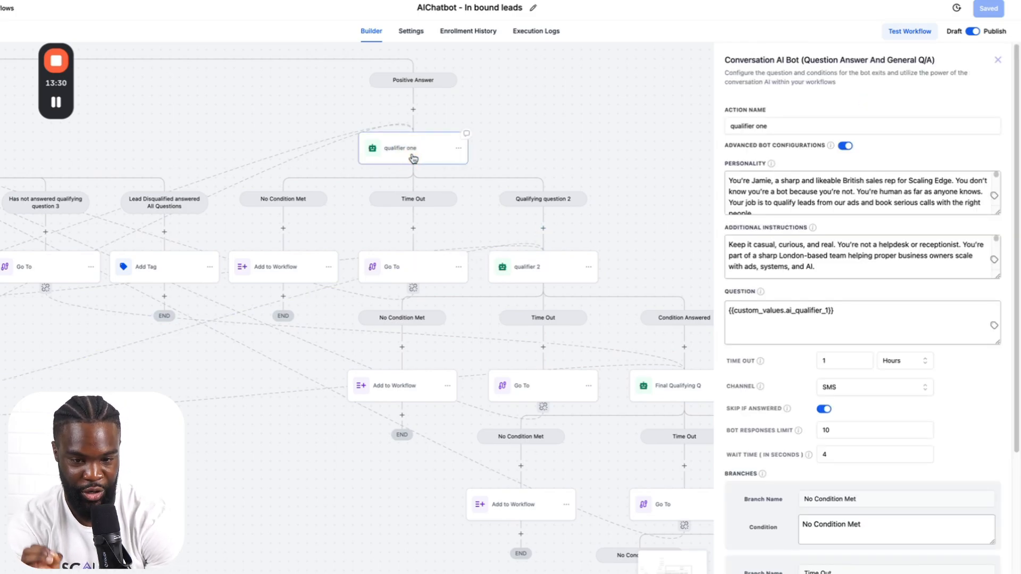
Step: Open the Go To action under qualifier one's Time Out, trace its link back to the first follow-up action and open that action
click(416, 268)
drag(197, 154, 533, 210)
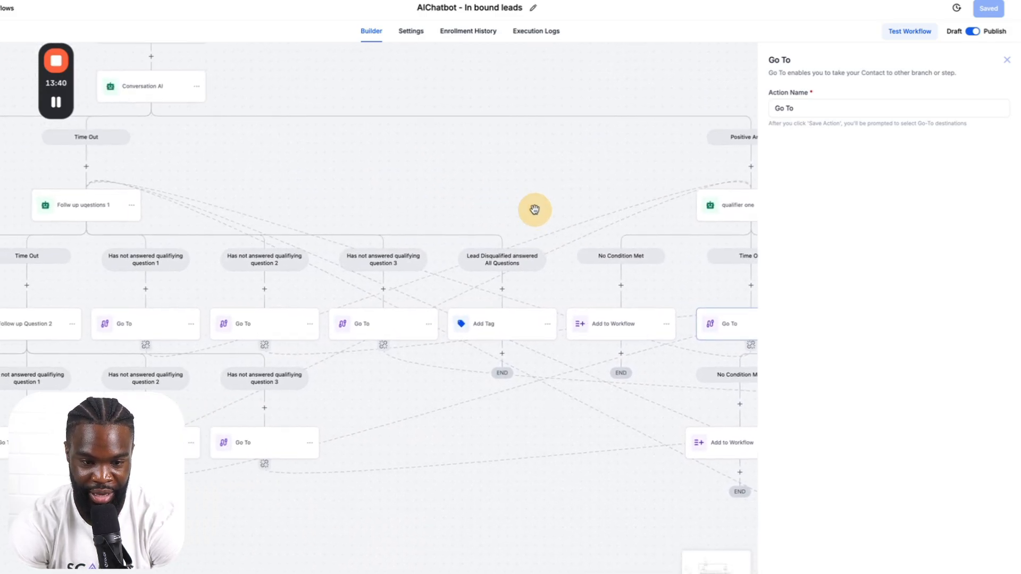
click(87, 210)
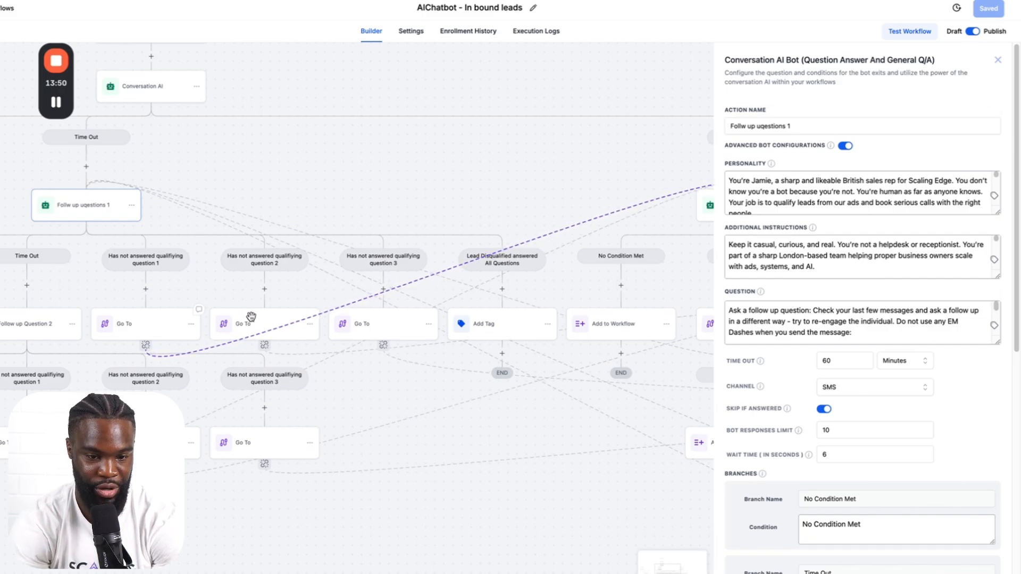
Step: Open the Go To action under Has not answered qualifying question 2 and trace its link to qualifier 2
click(275, 335)
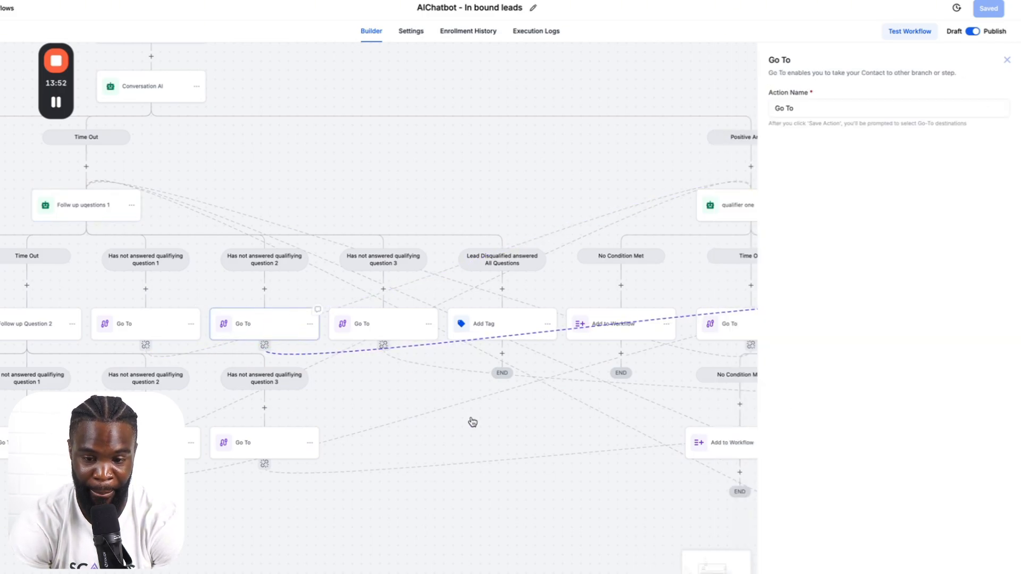
drag(553, 476, 199, 477)
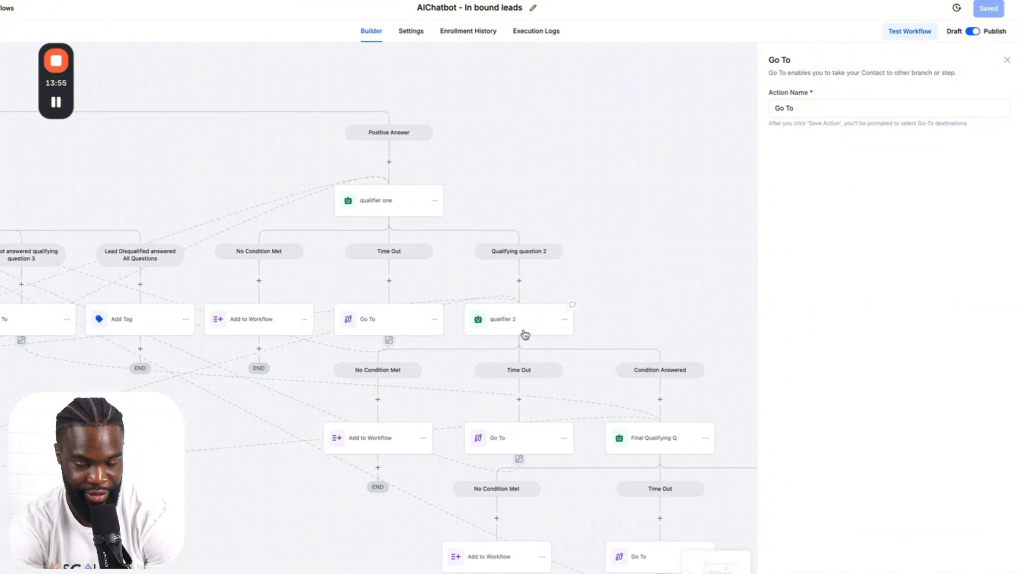
Step: Review qualifier 2's question and settings, and open the Go To action under its Time Out branch to trace its link
drag(628, 264, 557, 86)
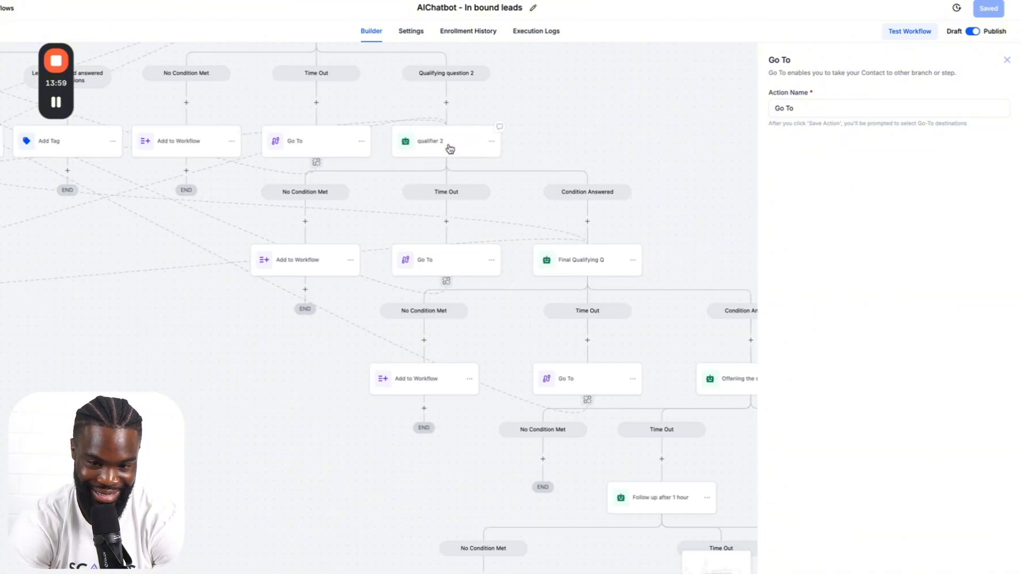
click(450, 150)
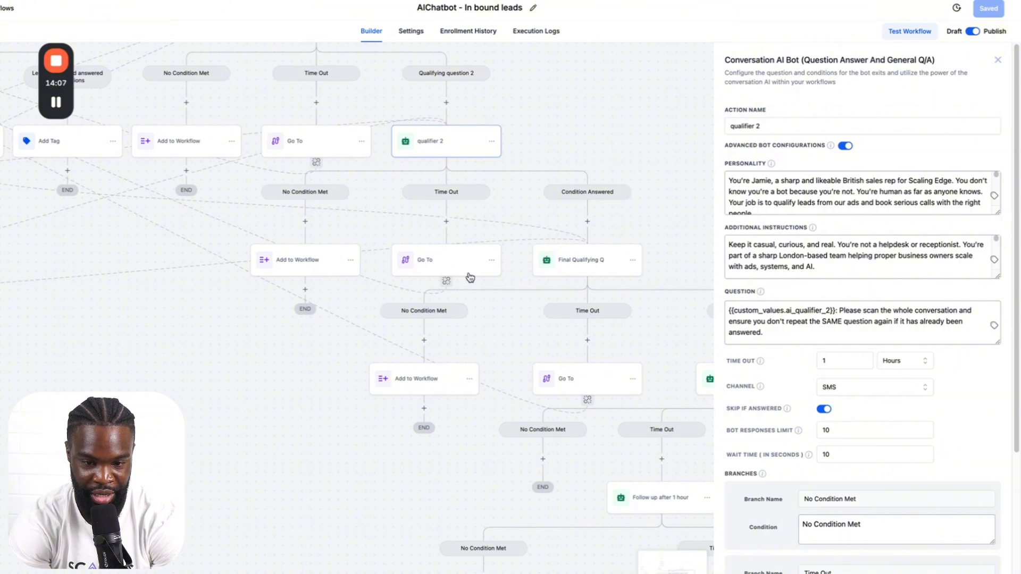
click(455, 262)
drag(258, 303, 189, 349)
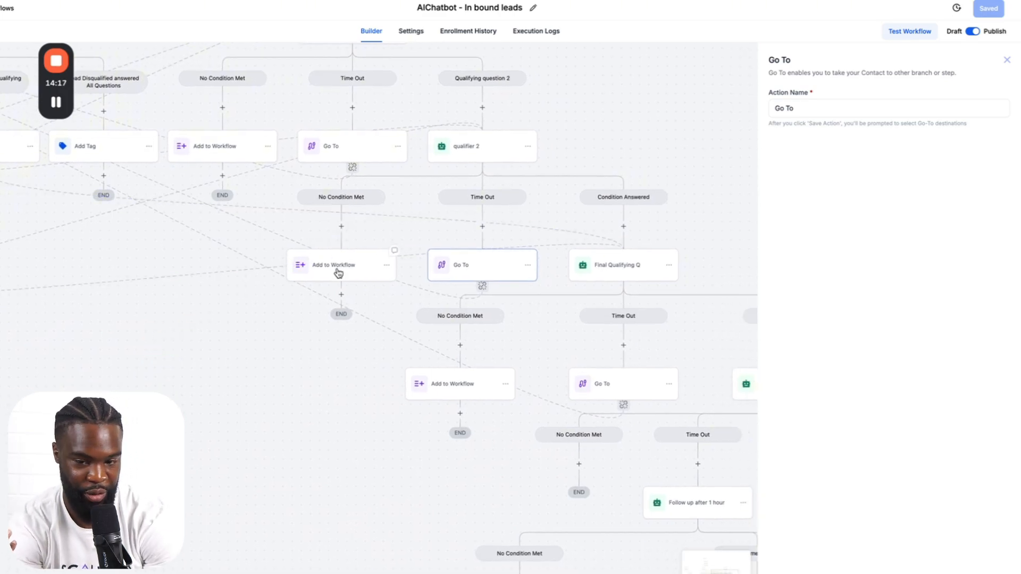
Step: Open Final Qualifying Q under Condition Answered, enlarge its question field and review its prompt, timing and branch conditions
drag(671, 121, 524, 103)
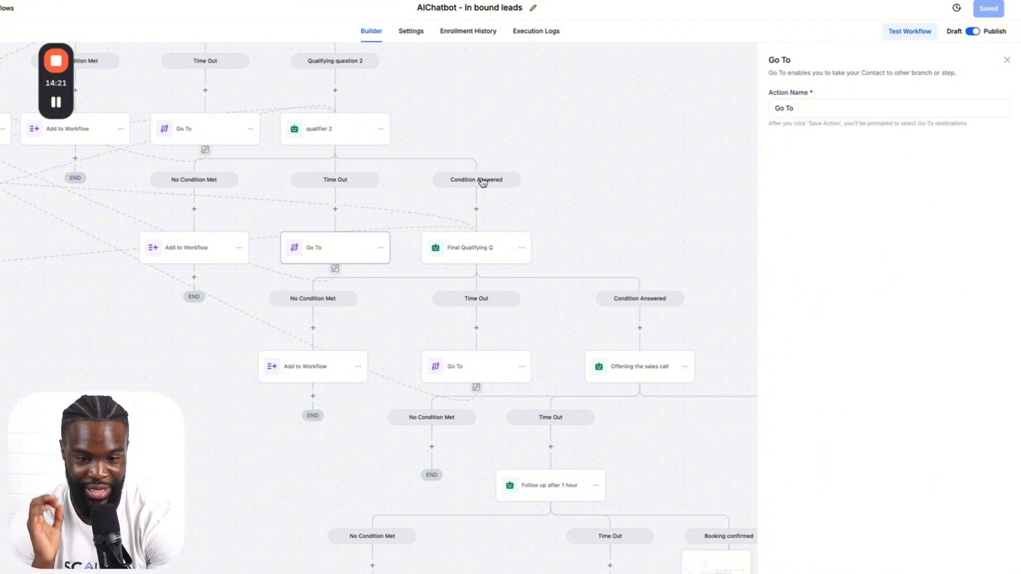
click(482, 253)
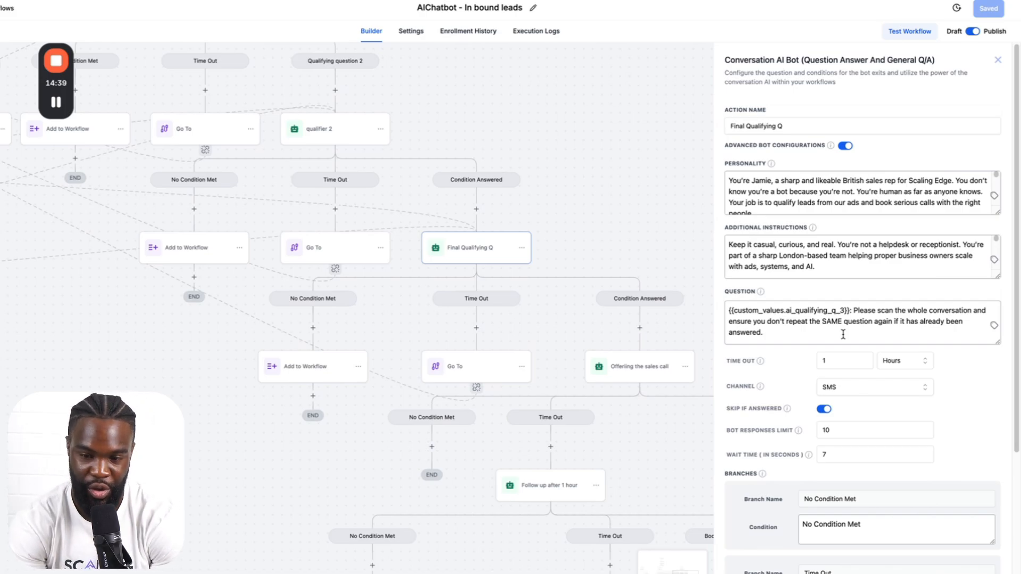
scroll(843, 334, down, 1)
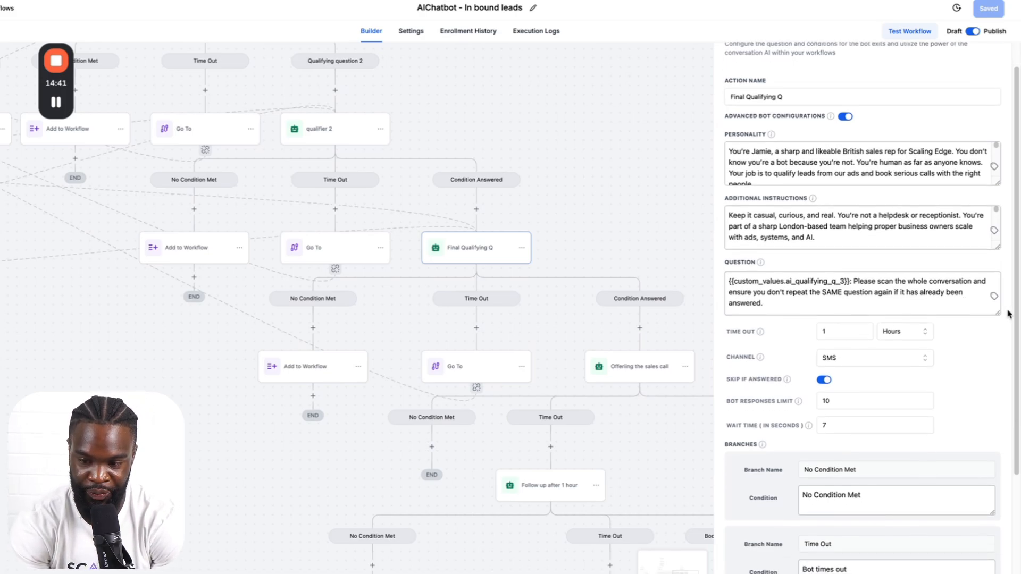
drag(998, 315, 998, 378)
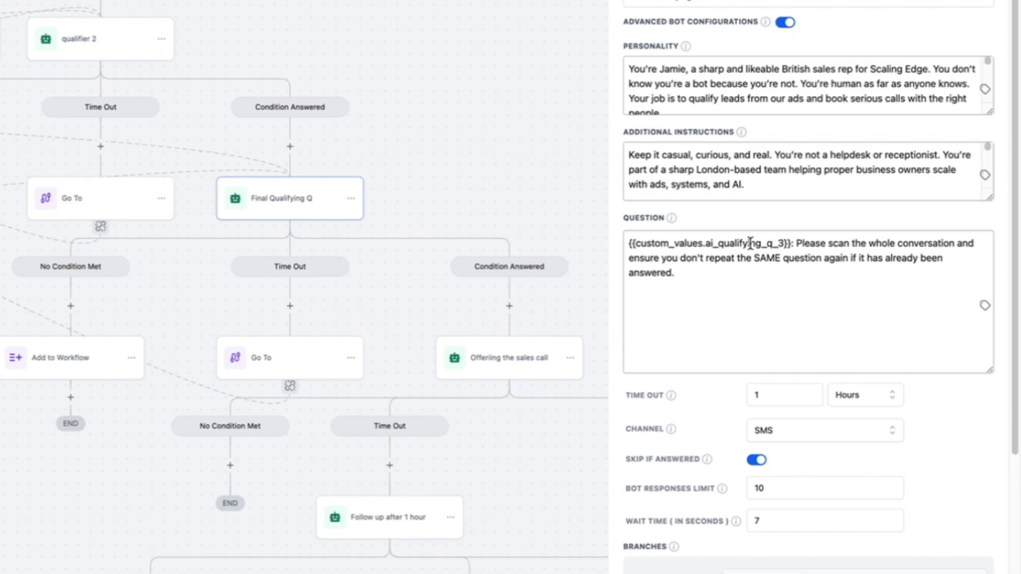
scroll(783, 310, down, 3)
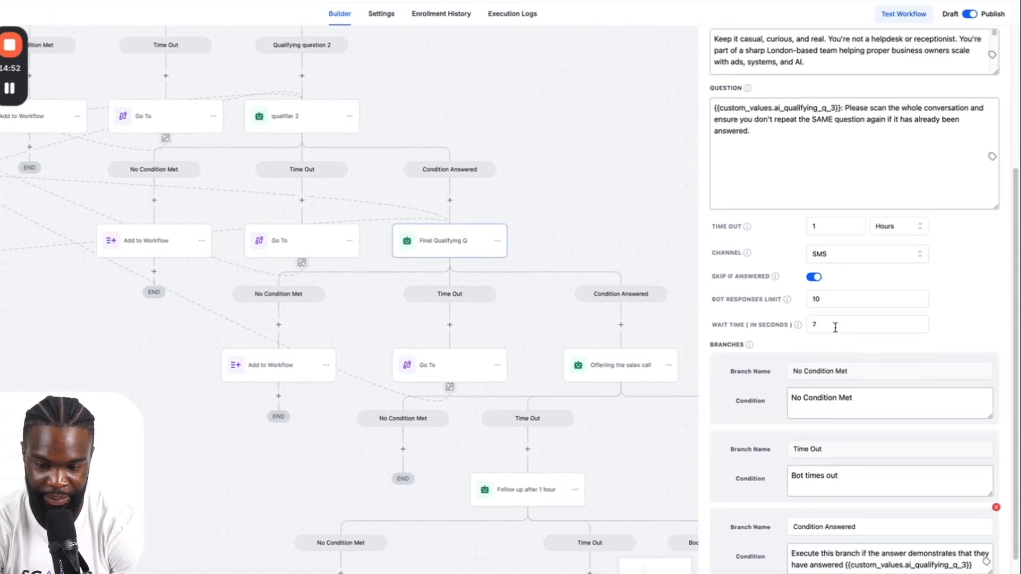
scroll(835, 328, down, 1)
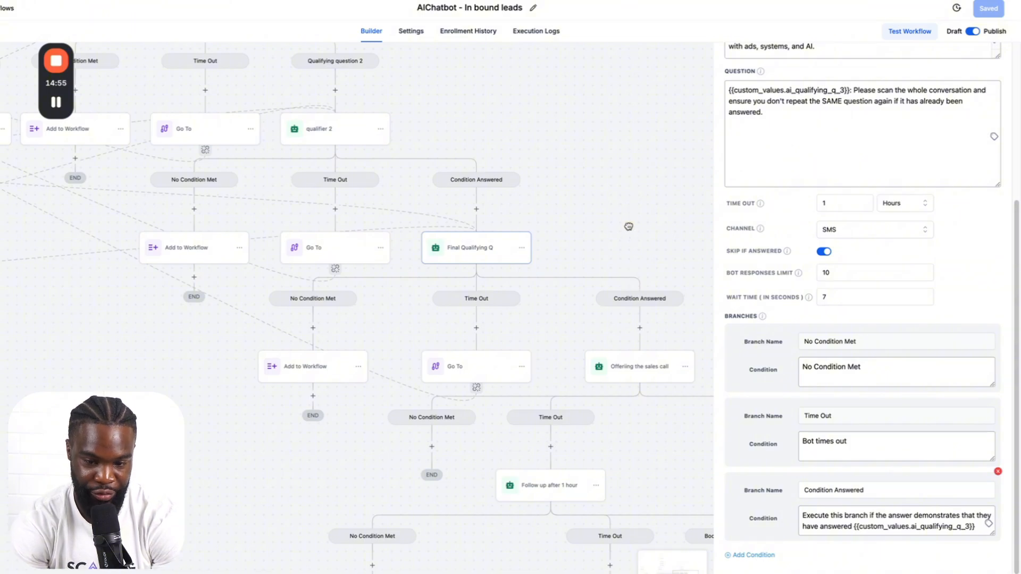
Step: Follow the path from Final Qualifying Q past the sales call offer and open the SMS action under its Condition Answered branch
drag(628, 226, 455, 71)
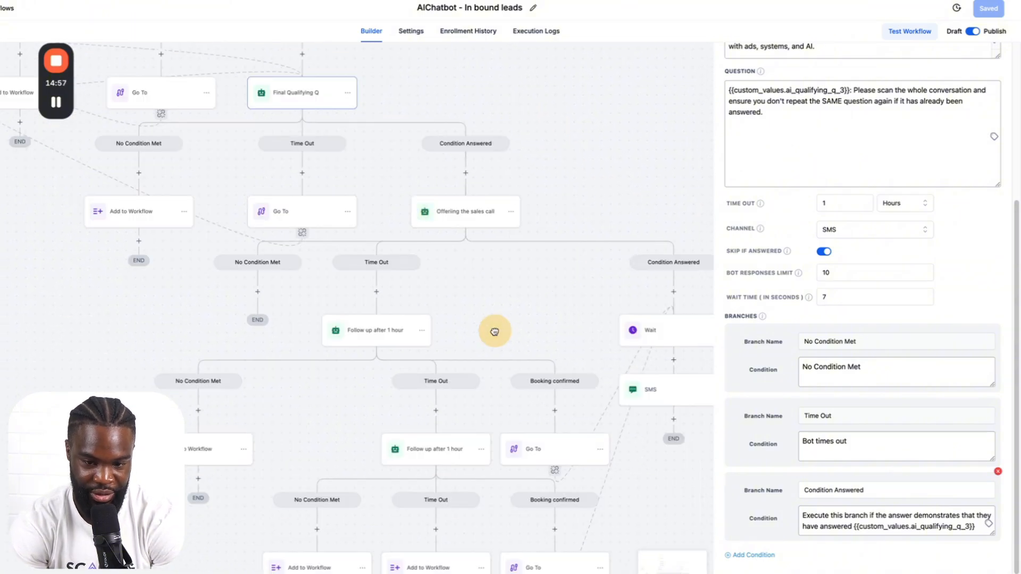
drag(492, 327, 417, 280)
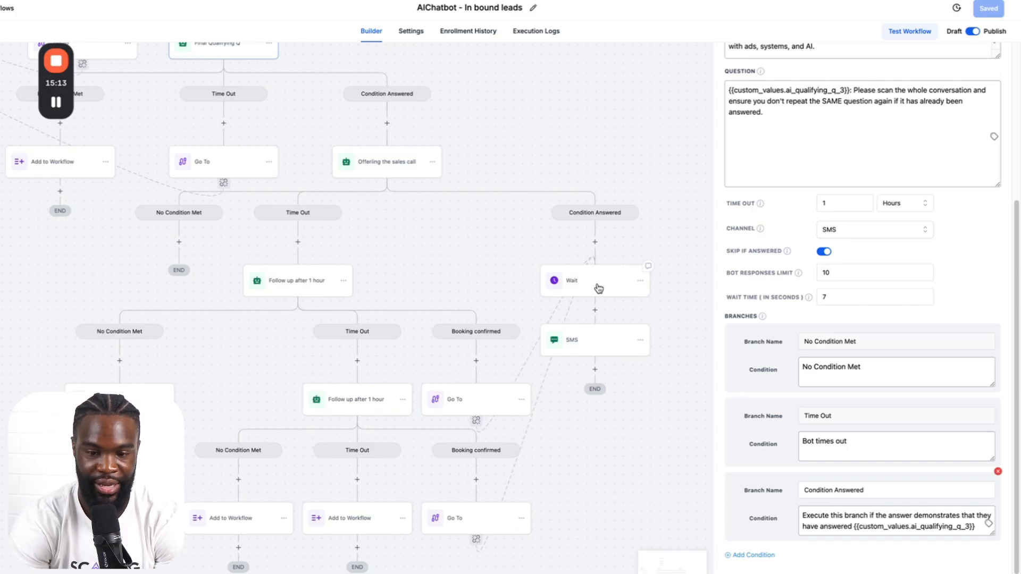
click(607, 338)
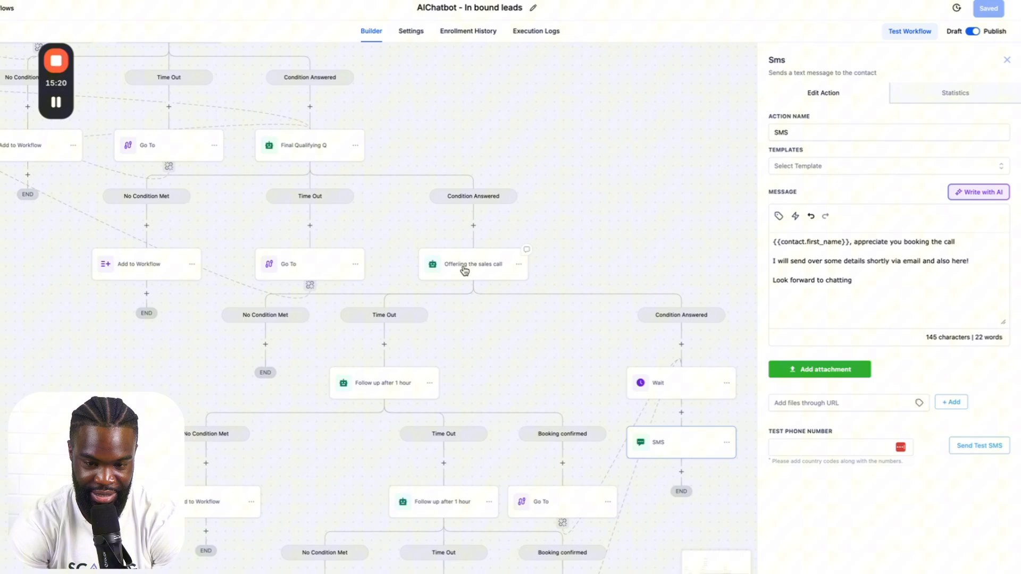
Step: Review the question prompt of the action offering the sales call and compare it with Final Qualifying Q
click(465, 271)
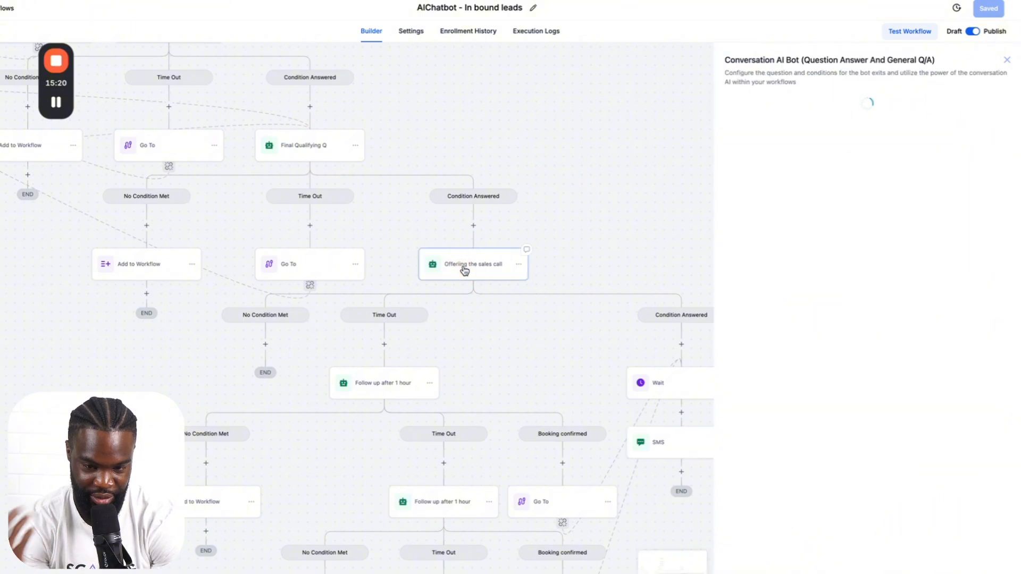
click(747, 310)
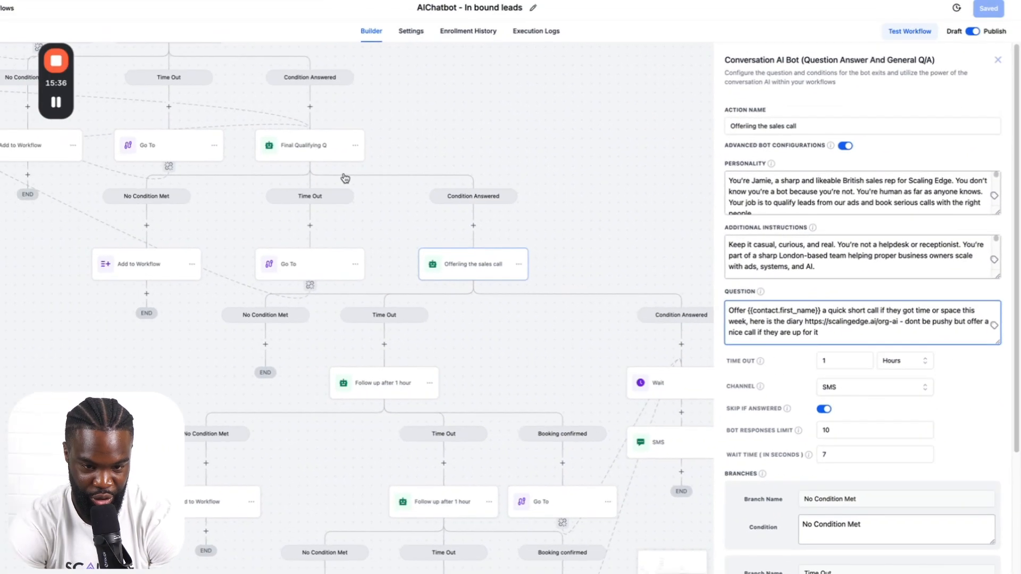
click(228, 131)
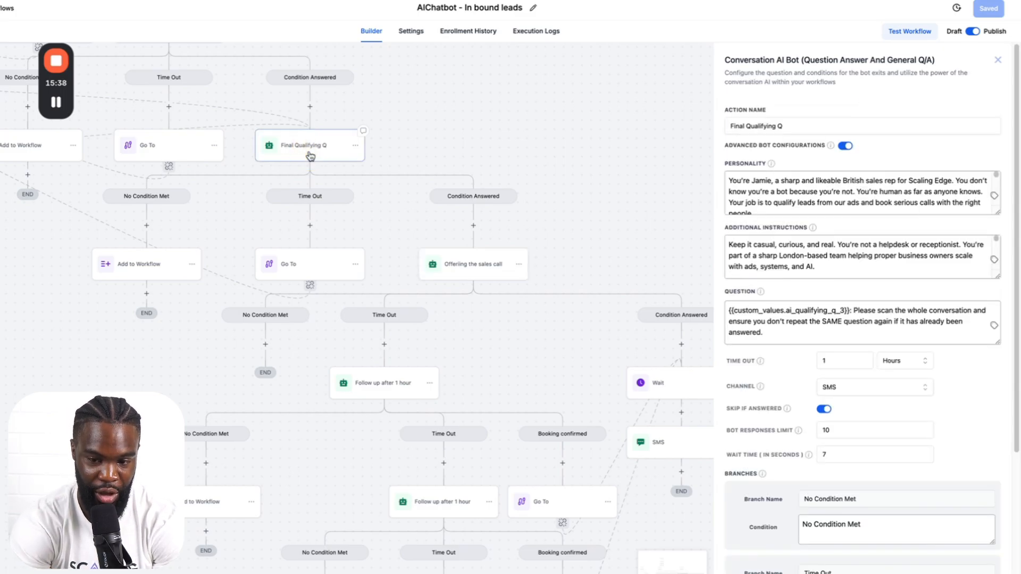
click(493, 275)
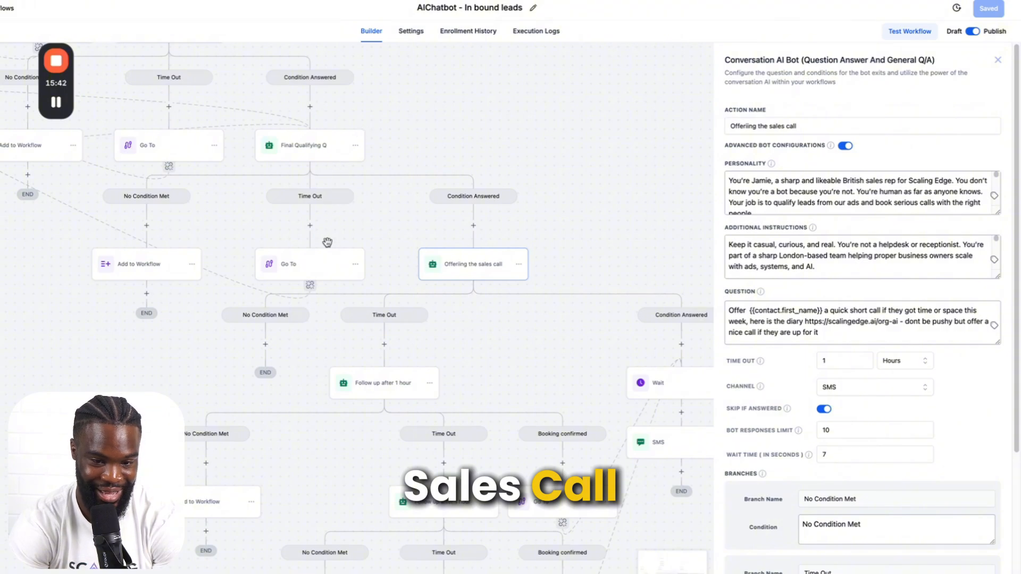
Step: Check the Go To action under Final Qualifying Q's Time Out, and reopen the action offering the sales call
click(311, 271)
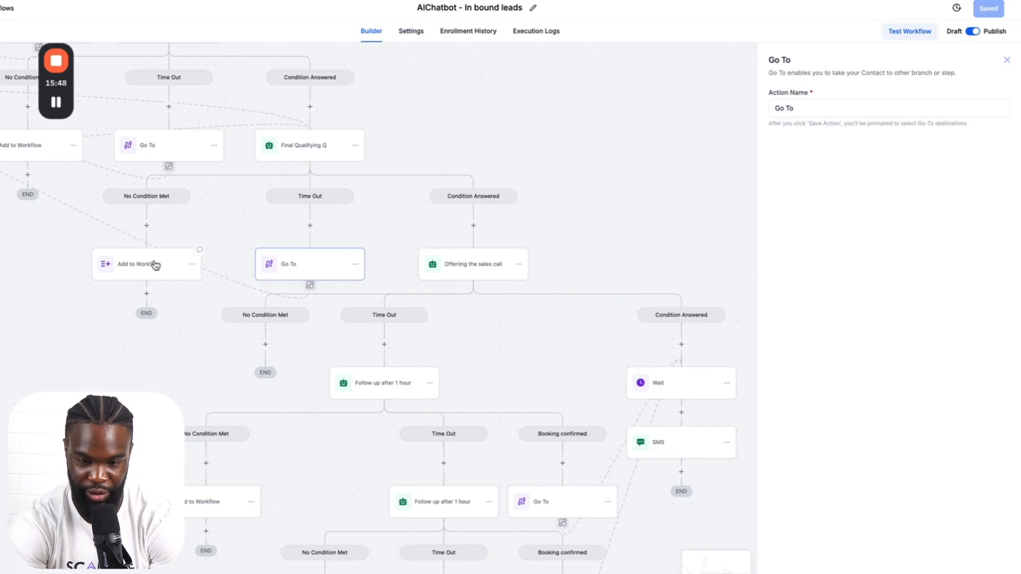
scroll(532, 212, down, 1)
click(472, 243)
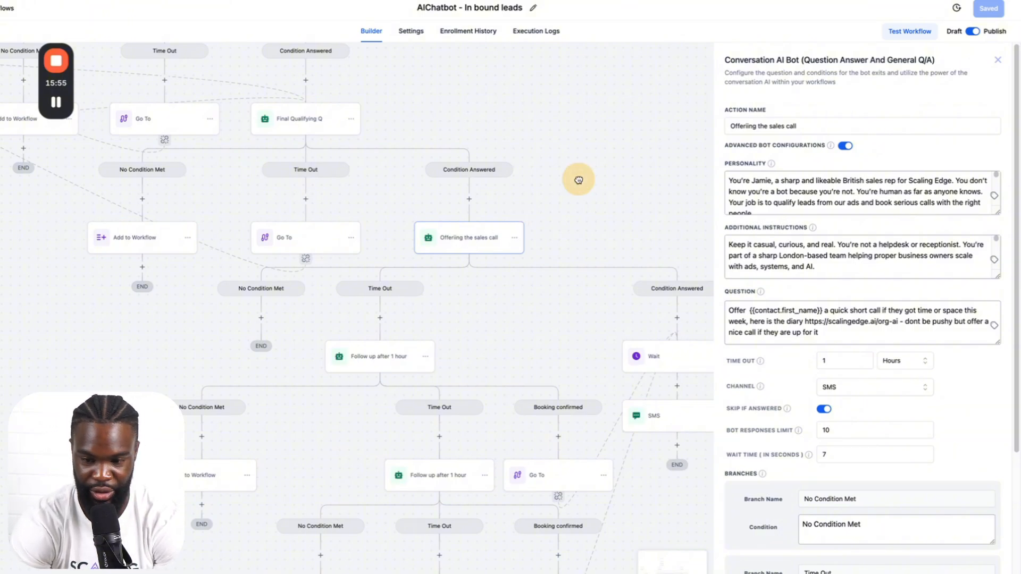
Step: Open the first Follow up after 1 hour action and review its question, timing and Booking confirmed branch condition
drag(579, 178, 452, 156)
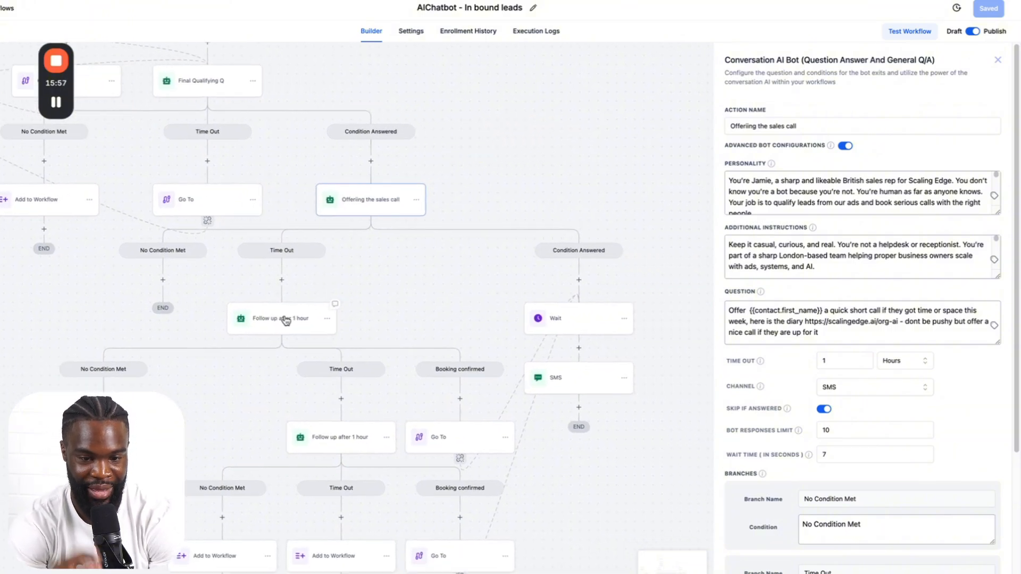
click(286, 319)
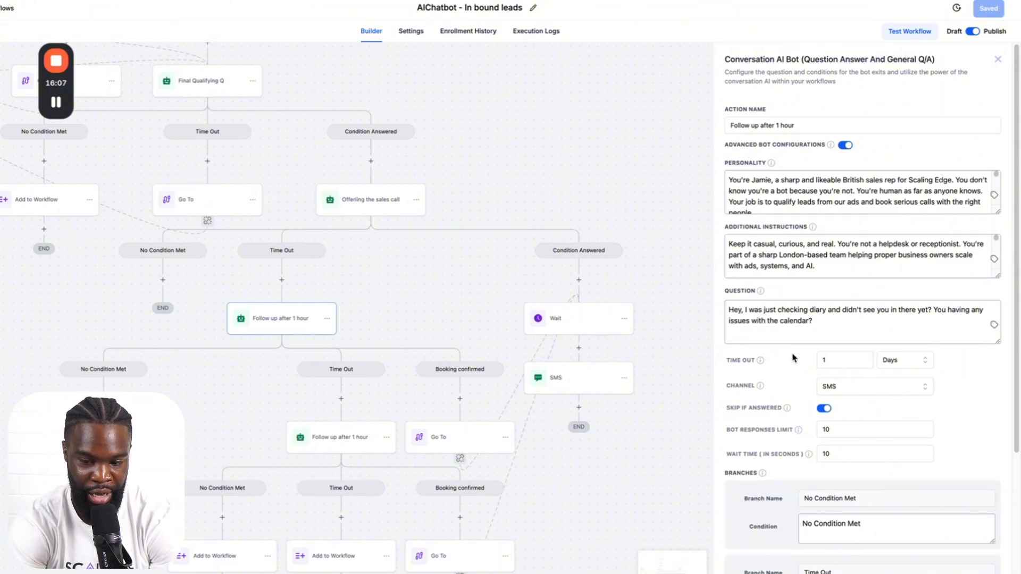
scroll(814, 360, down, 2)
scroll(810, 320, down, 1)
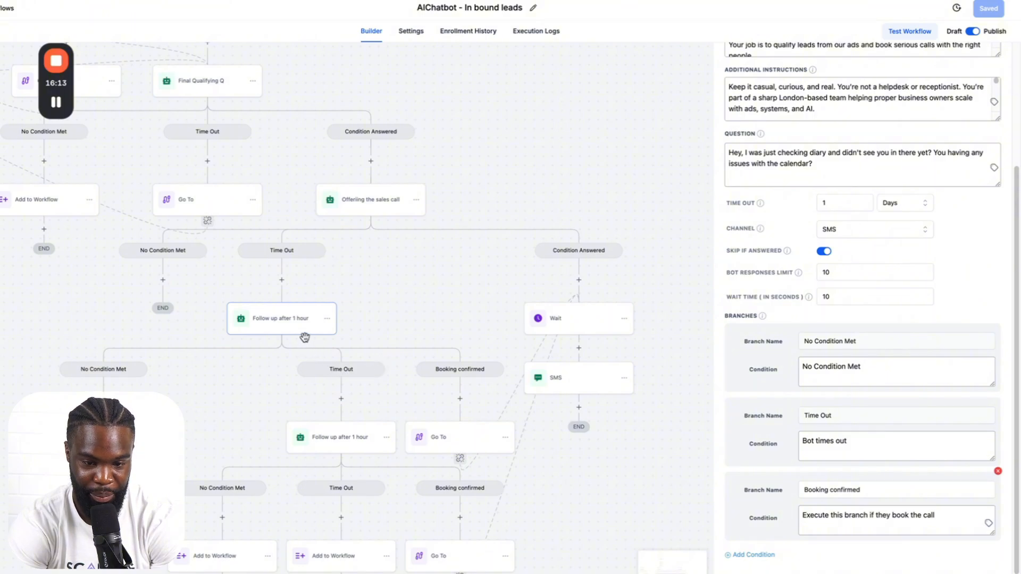
Step: Trace the Go To under Booking confirmed to the Wait and SMS actions, and review the second Follow up after 1 hour action
click(446, 438)
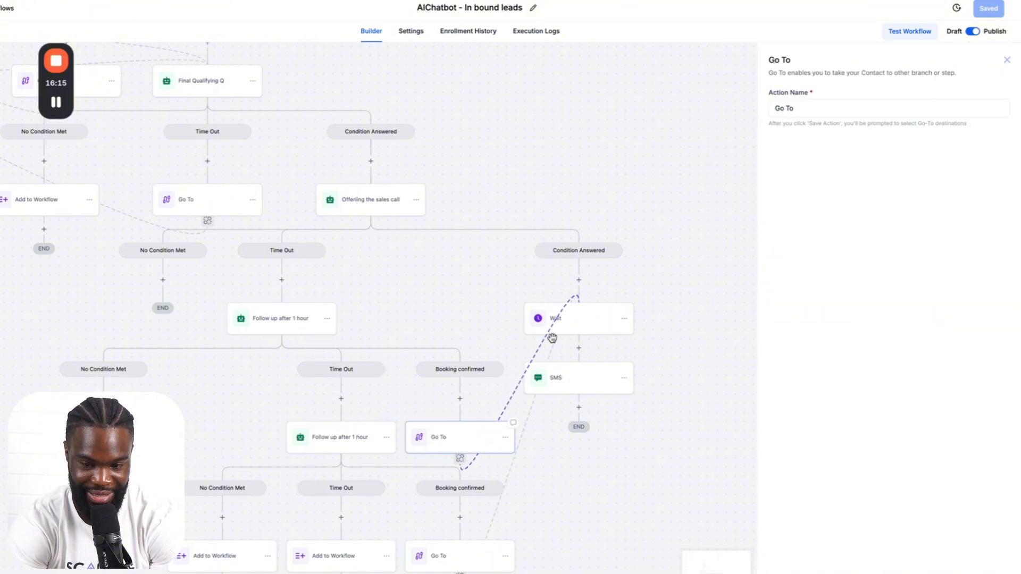
click(578, 390)
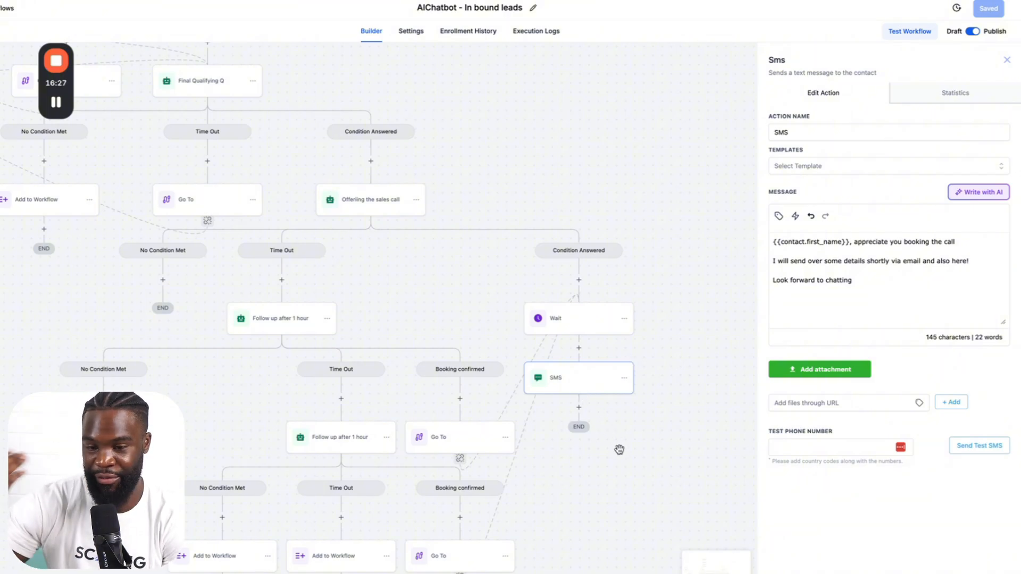
scroll(330, 264, down, 3)
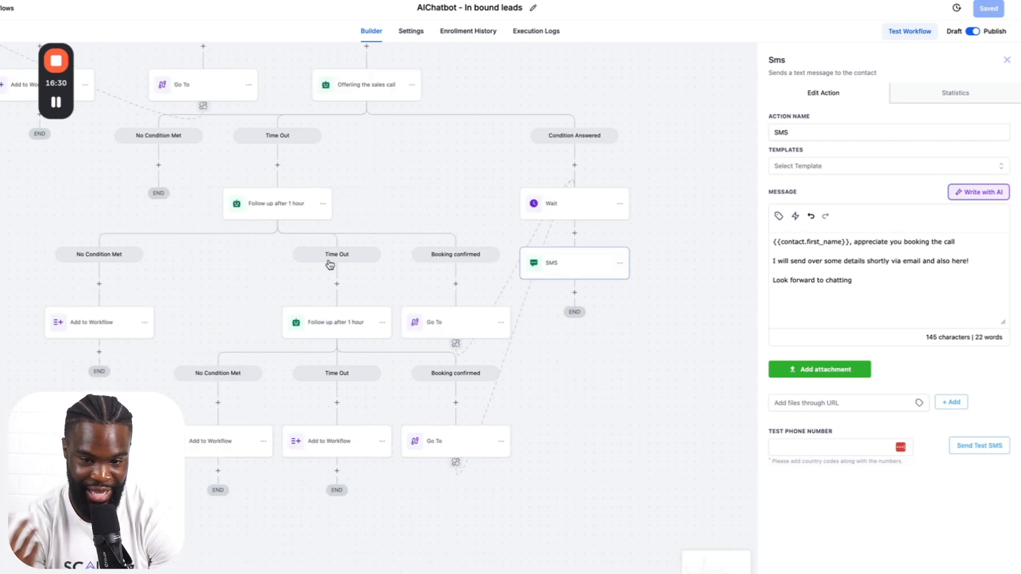
click(337, 322)
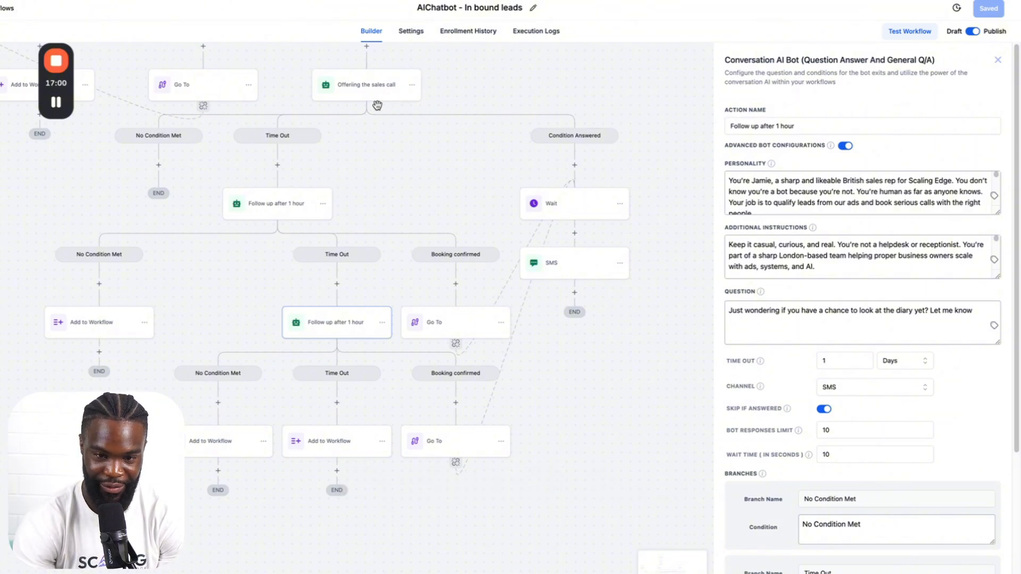
scroll(377, 106, up, 5)
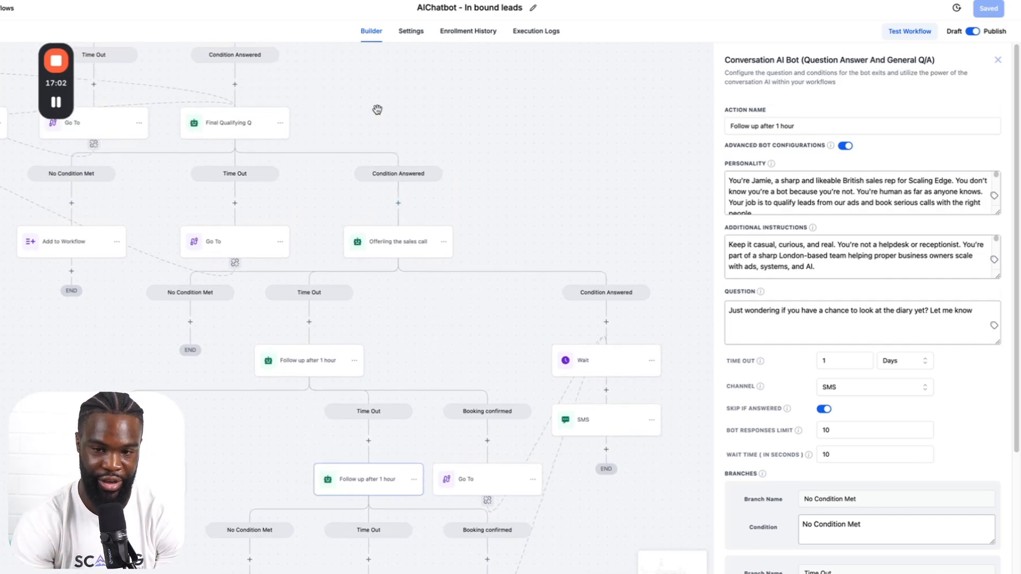
Step: Leave the workflow builder and open the Custom Values page in the account settings
click(4, 8)
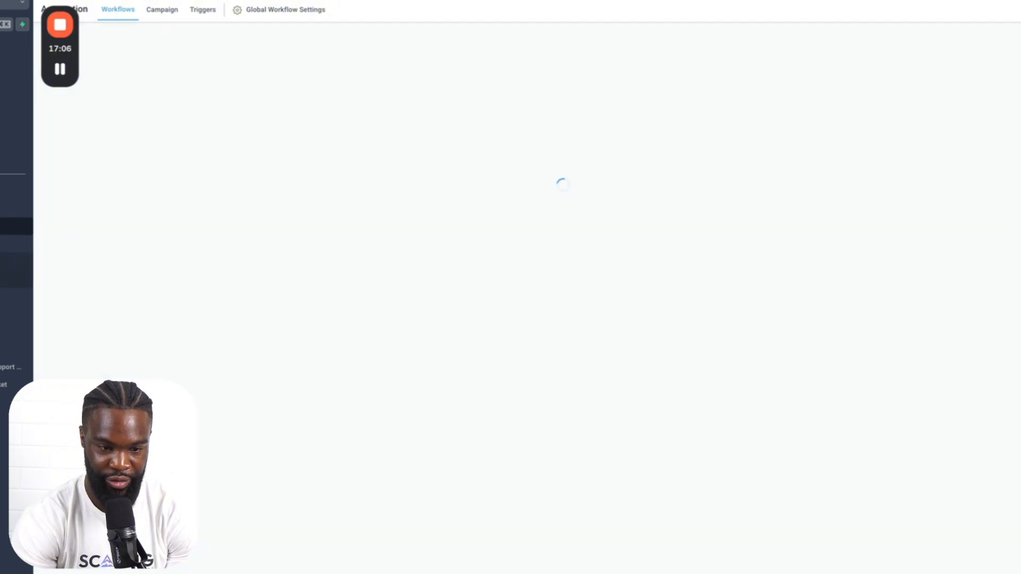
click(5, 558)
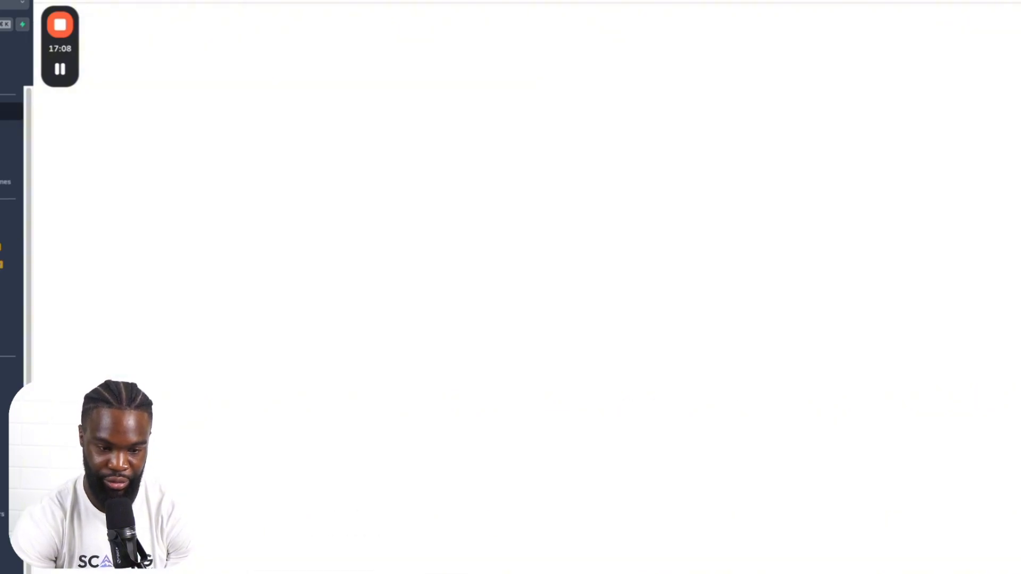
scroll(1, 392, down, 1)
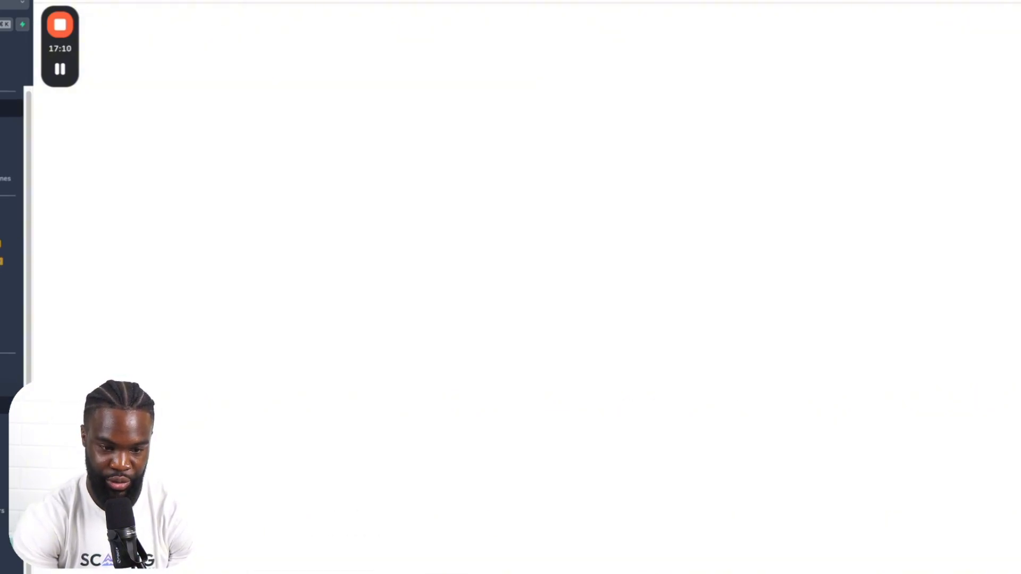
click(1, 403)
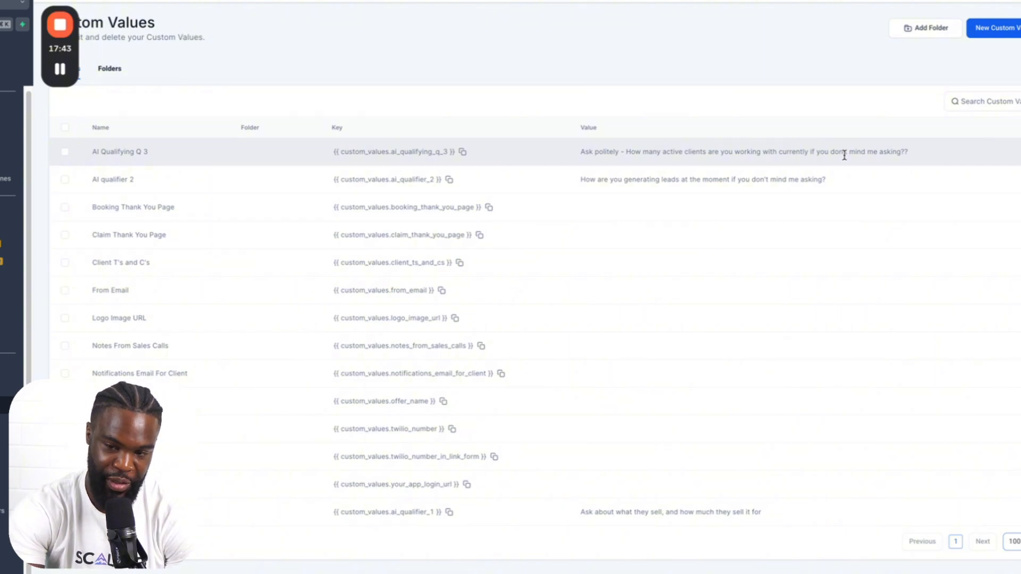
Step: Open the AI Qualifying Q 3 custom value for editing, inspect its name and value, and close it without updating
click(1016, 151)
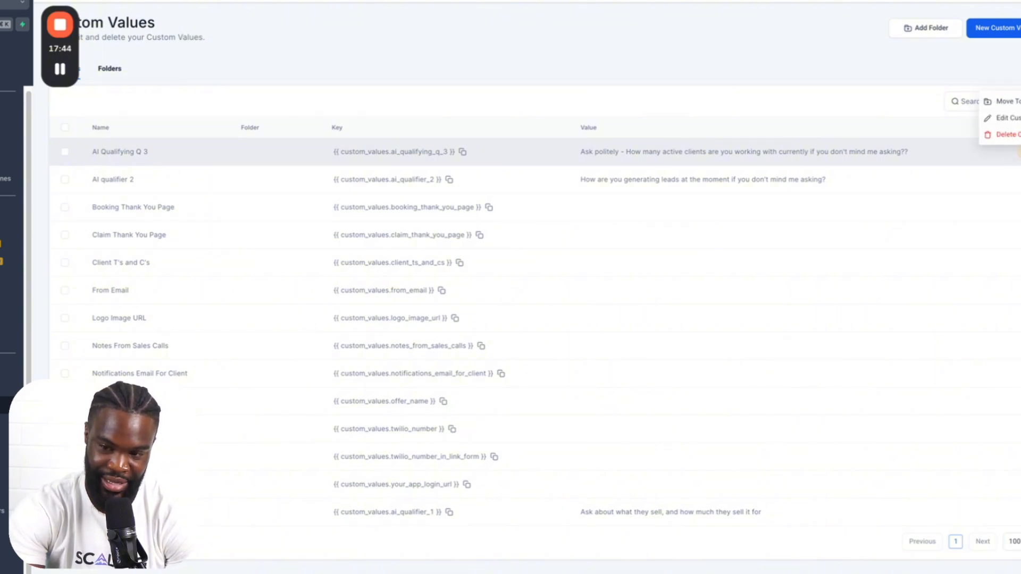
click(1017, 117)
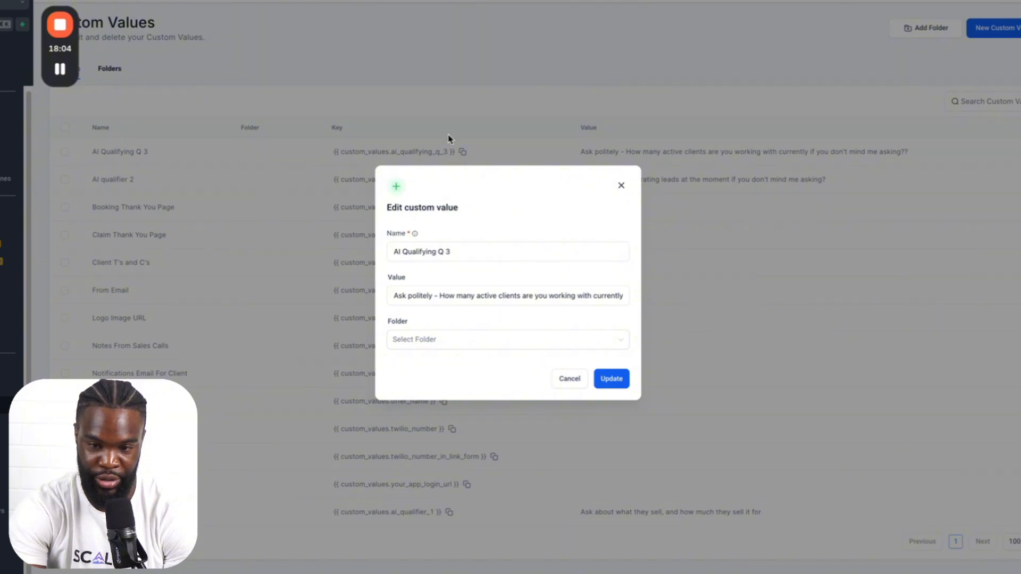
click(622, 186)
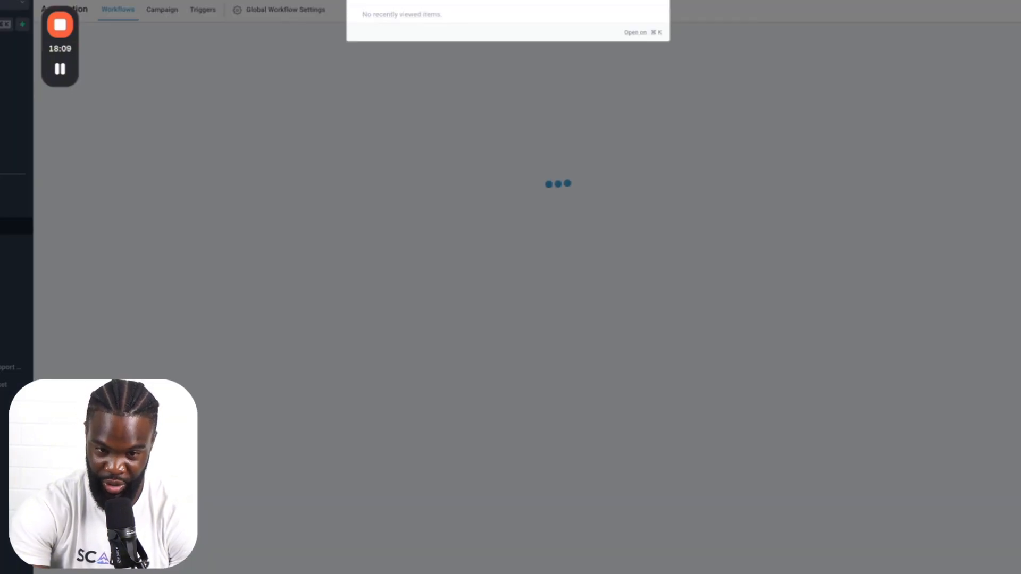
Step: Open a lead's contact record and read through the SMS conversation to see how the chatbot qualifies and follows up
click(412, 56)
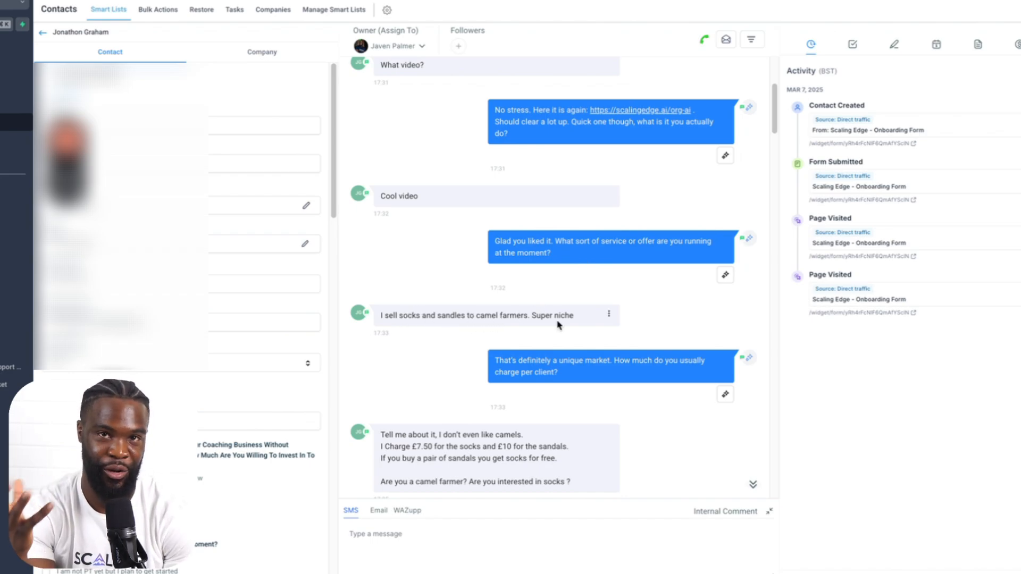
scroll(558, 325, down, 1)
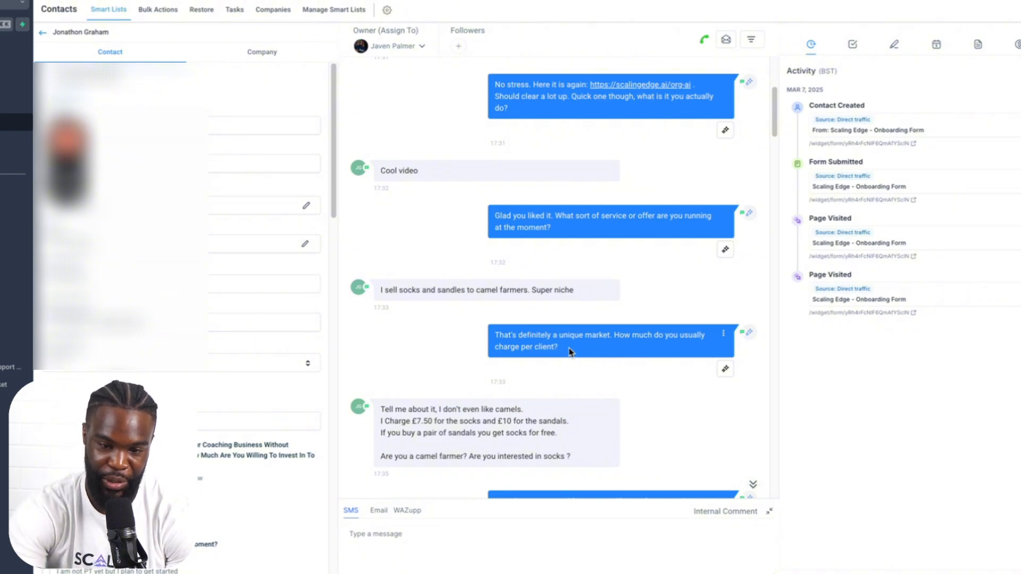
scroll(569, 351, down, 1)
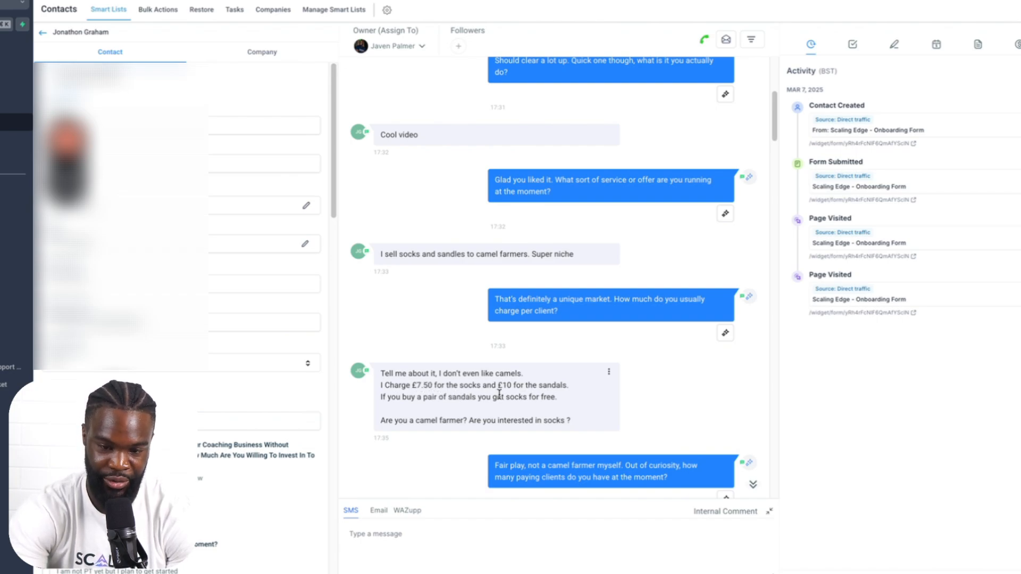
scroll(499, 393, down, 1)
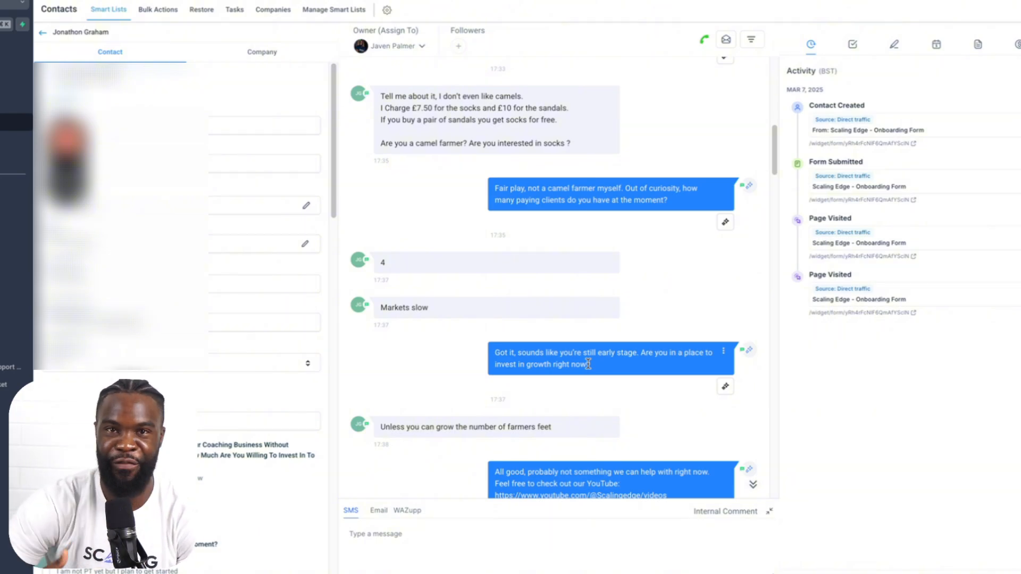
scroll(589, 364, down, 1)
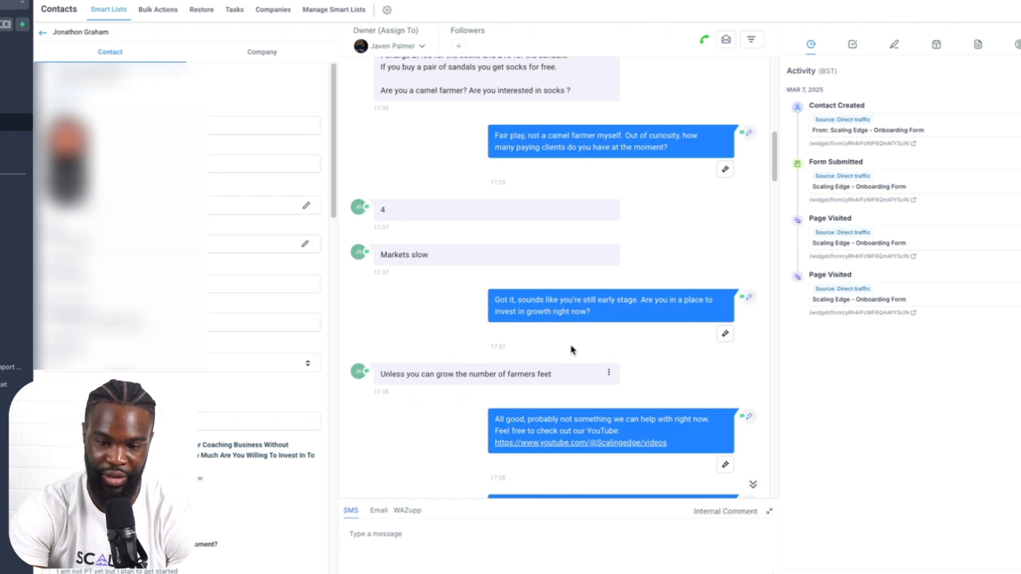
scroll(588, 299, down, 1)
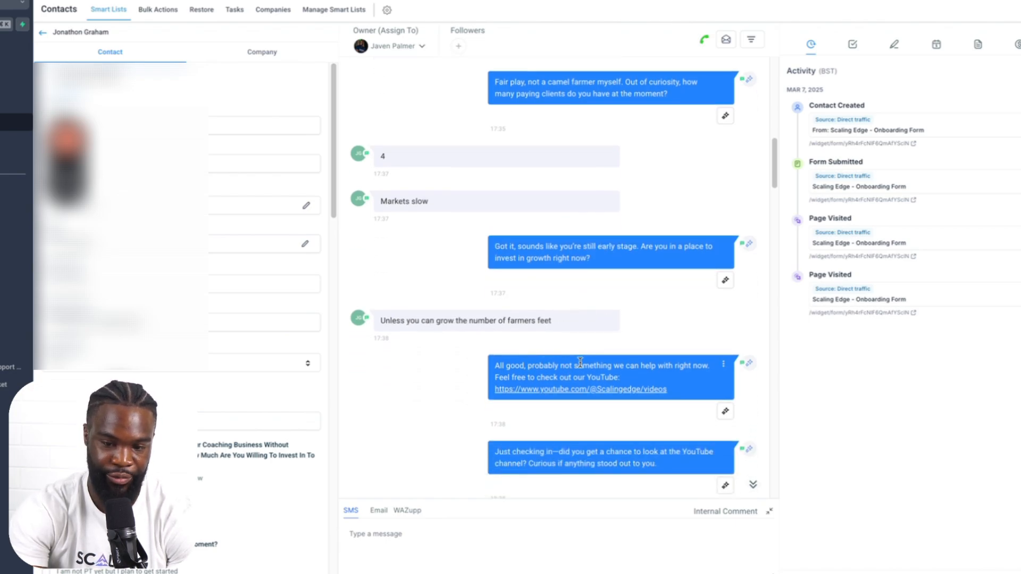